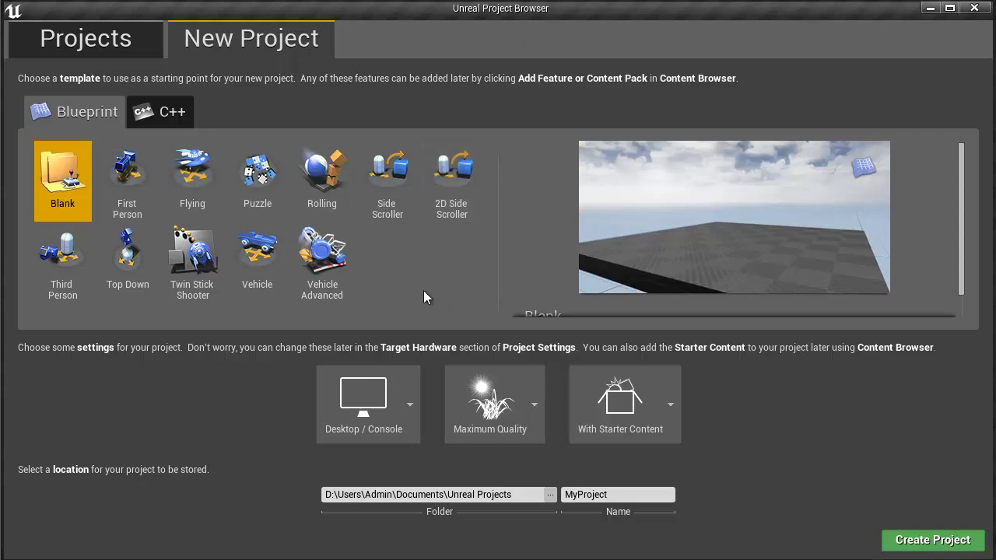
Create a Blueprint project from the Third Person template, named JengaGame
{"action": "left_click", "coordinate": [63, 266]}
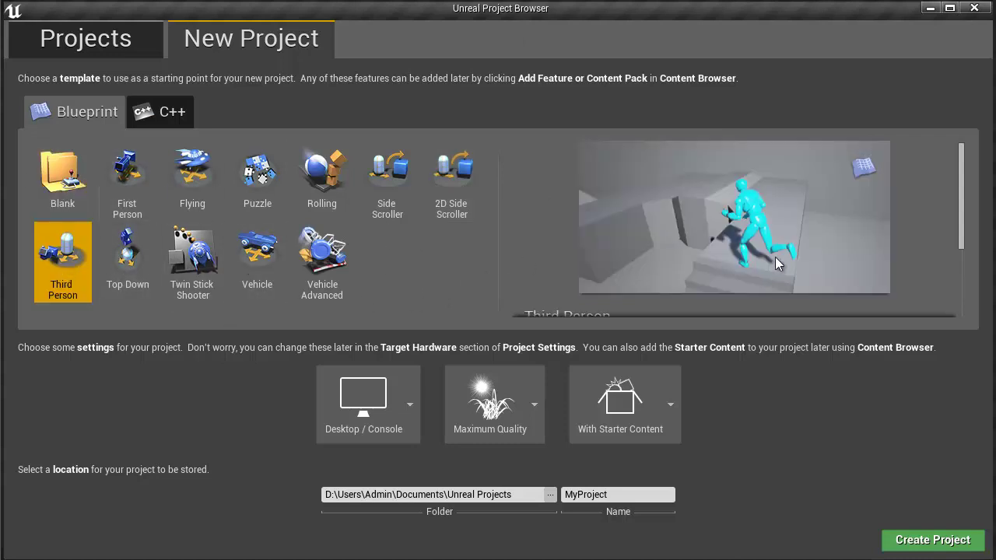
{"action": "left_click", "coordinate": [633, 494]}
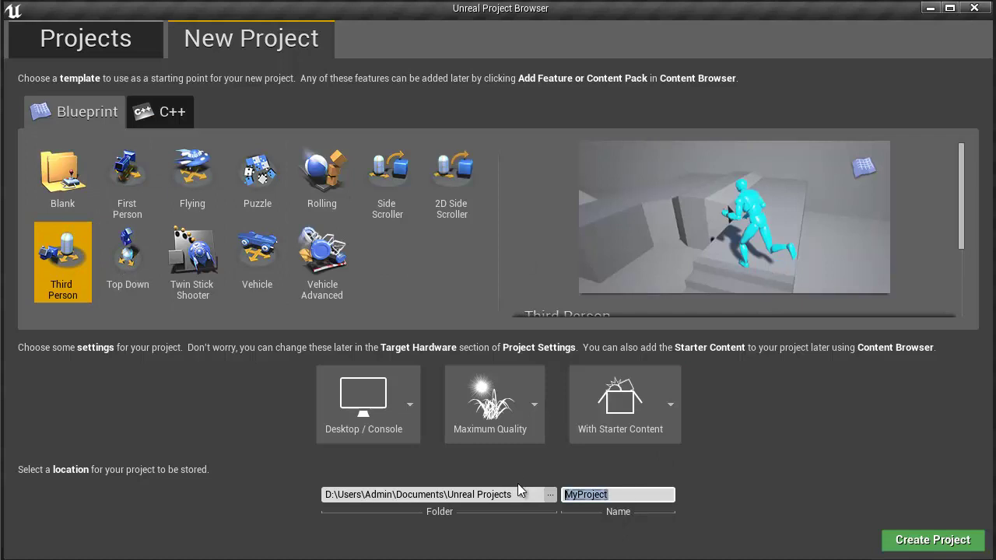
{"action": "type", "text": "JengaGame"}
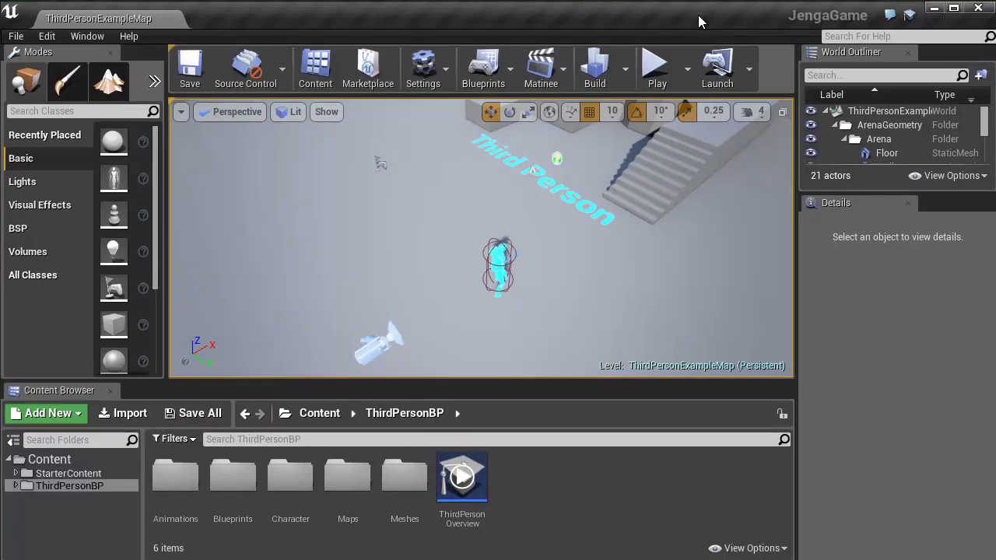
Play-test the third-person example level in the viewport and stop the session
{"action": "left_click", "coordinate": [657, 70]}
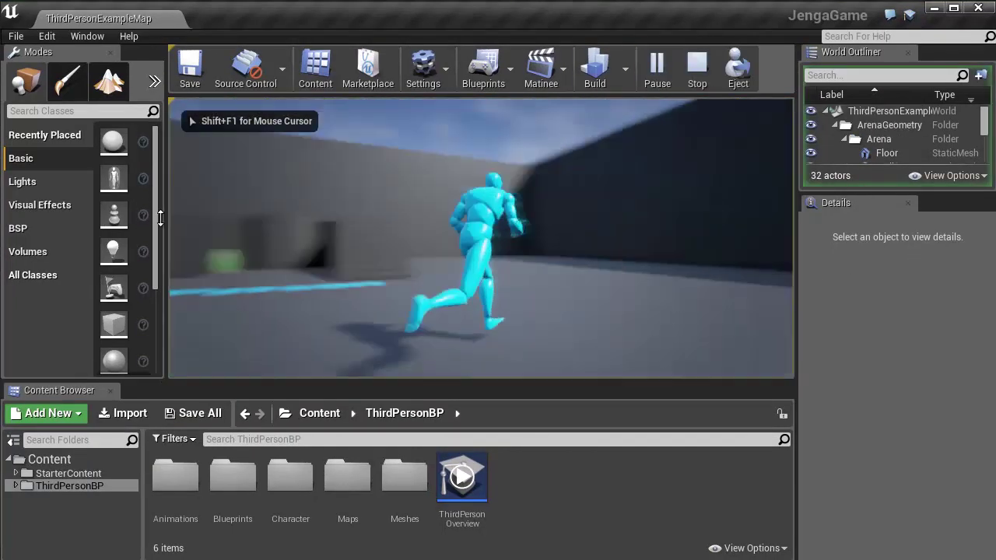
{"action": "key", "text": "Escape"}
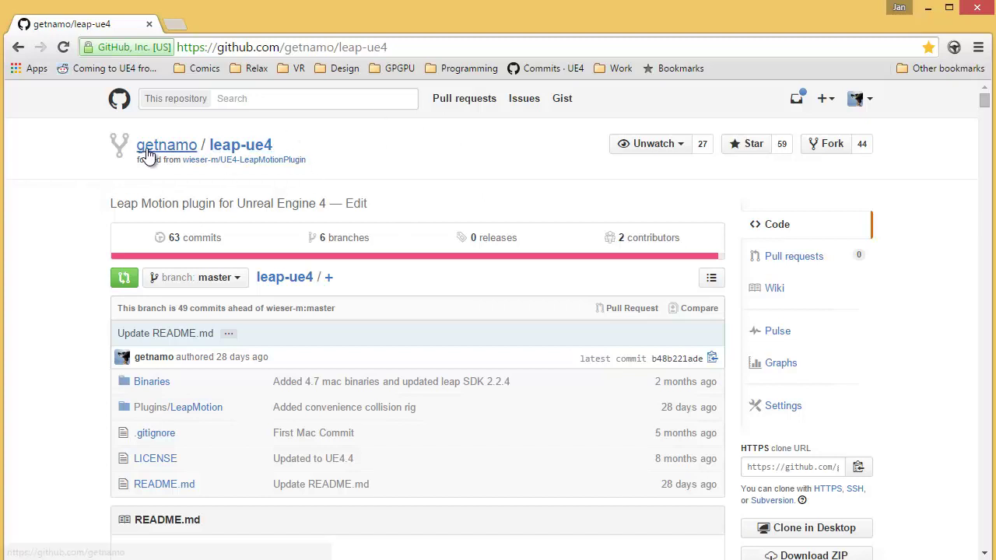
Switch to the web browser and download the getnamo/leap-ue4 GitHub repository as a ZIP archive
{"action": "scroll", "coordinate": [646, 184], "scroll_direction": "down", "scroll_amount": 3}
{"action": "scroll", "coordinate": [413, 230], "scroll_direction": "up", "scroll_amount": 3}
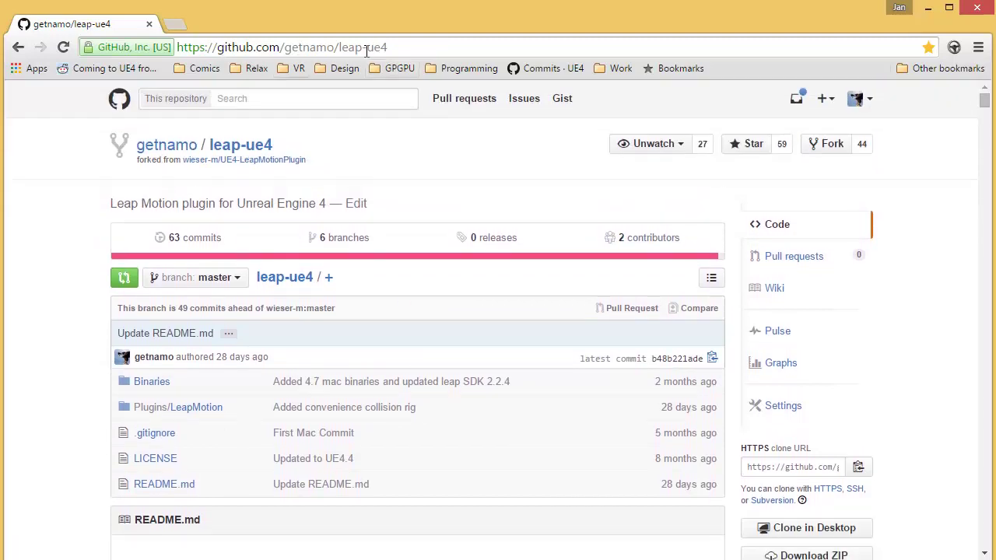
{"action": "scroll", "coordinate": [876, 451], "scroll_direction": "down", "scroll_amount": 3}
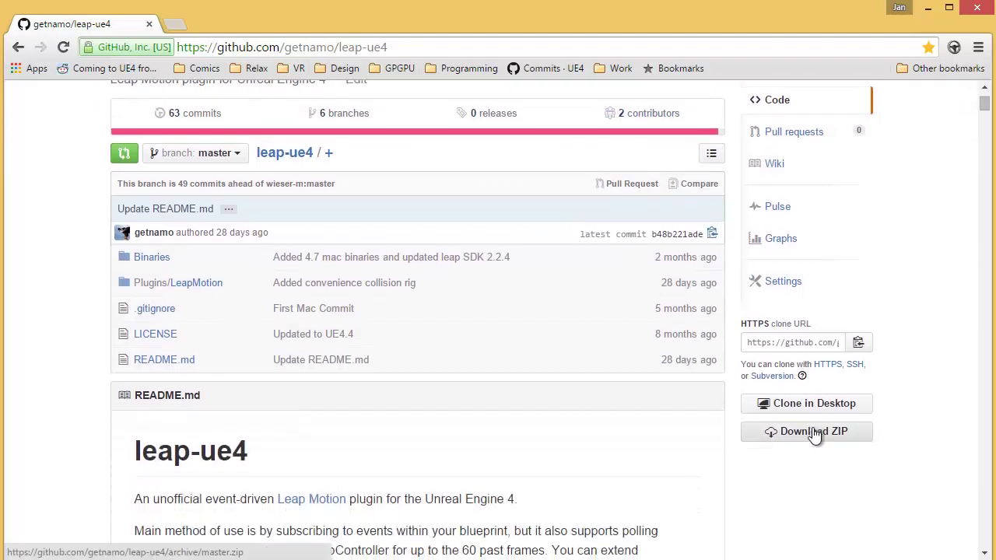
{"action": "left_click", "coordinate": [813, 431]}
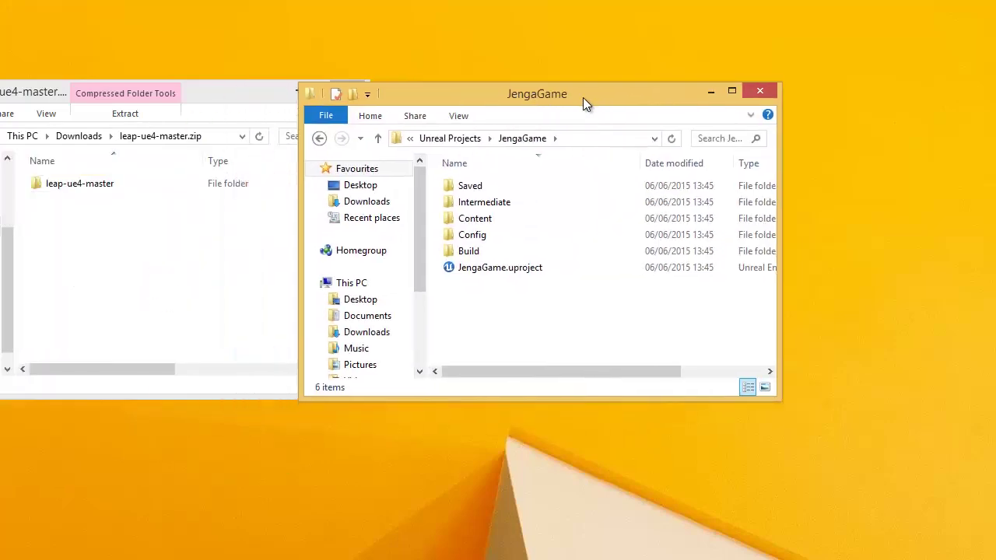
Copy the Binaries and Plugins folders from leap-ue4-master in the ZIP archive into the JengaGame project folder and close the archive window
{"action": "left_click_drag", "start_coordinate": [583, 97], "coordinate": [663, 95]}
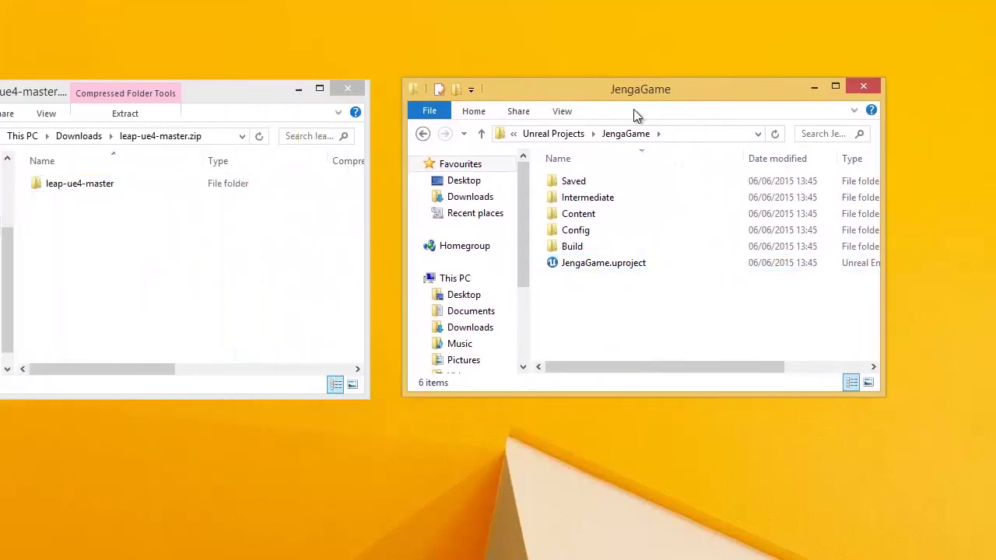
{"action": "left_click_drag", "start_coordinate": [62, 184], "coordinate": [609, 212]}
{"action": "double_click", "coordinate": [46, 182]}
{"action": "left_click", "coordinate": [51, 188]}
{"action": "left_click", "coordinate": [67, 200], "text": "shift"}
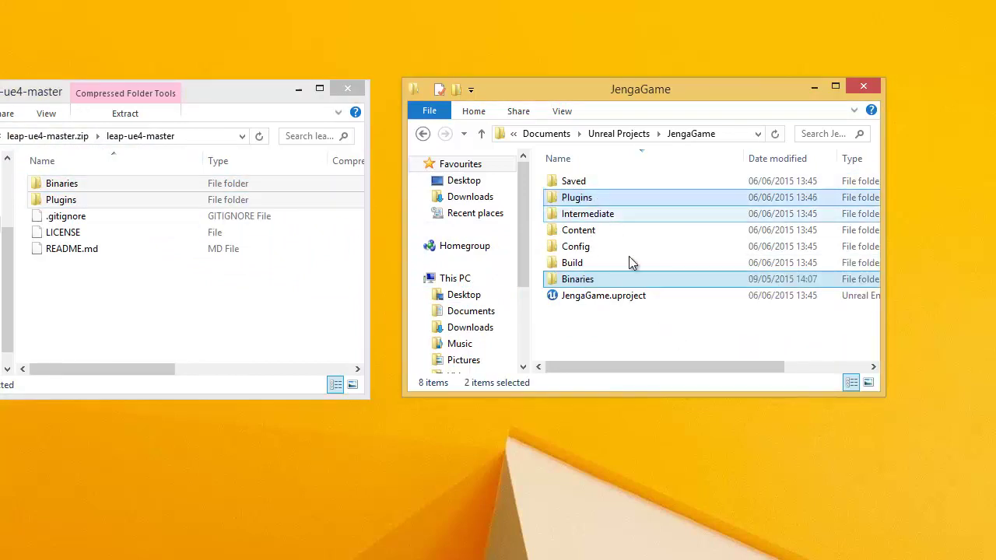
{"action": "left_click", "coordinate": [360, 89]}
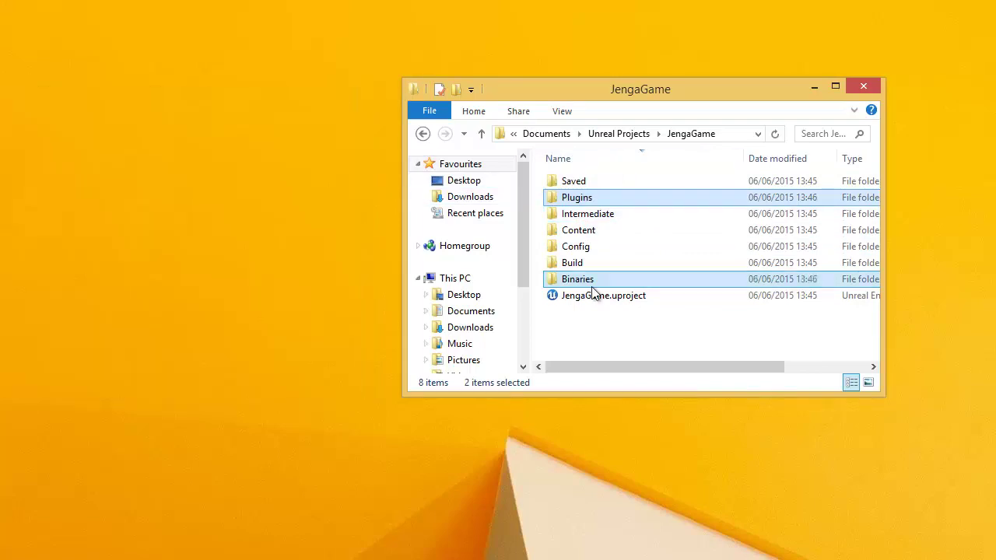
Open JengaGame.uproject in the Unreal Editor and close the project folder window
{"action": "double_click", "coordinate": [588, 296]}
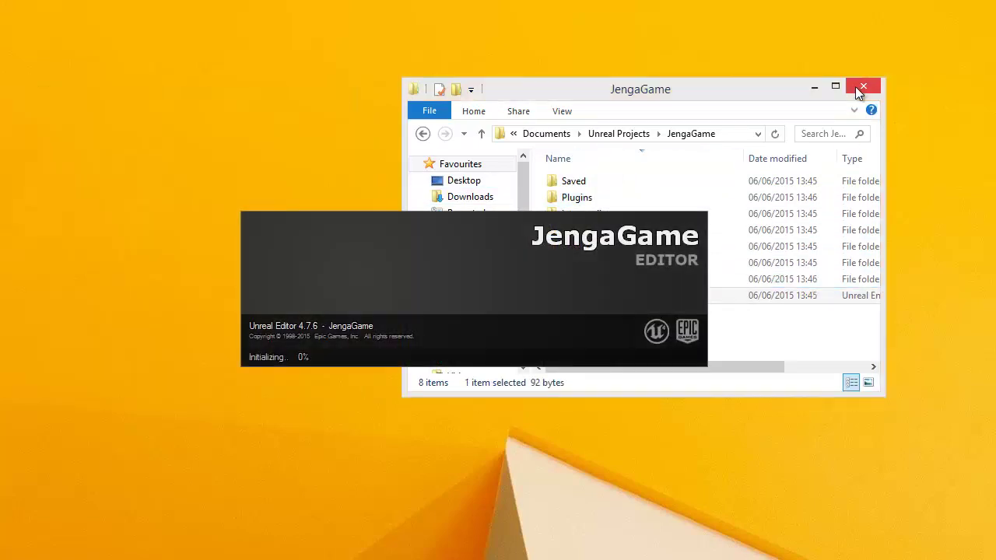
{"action": "left_click", "coordinate": [864, 86]}
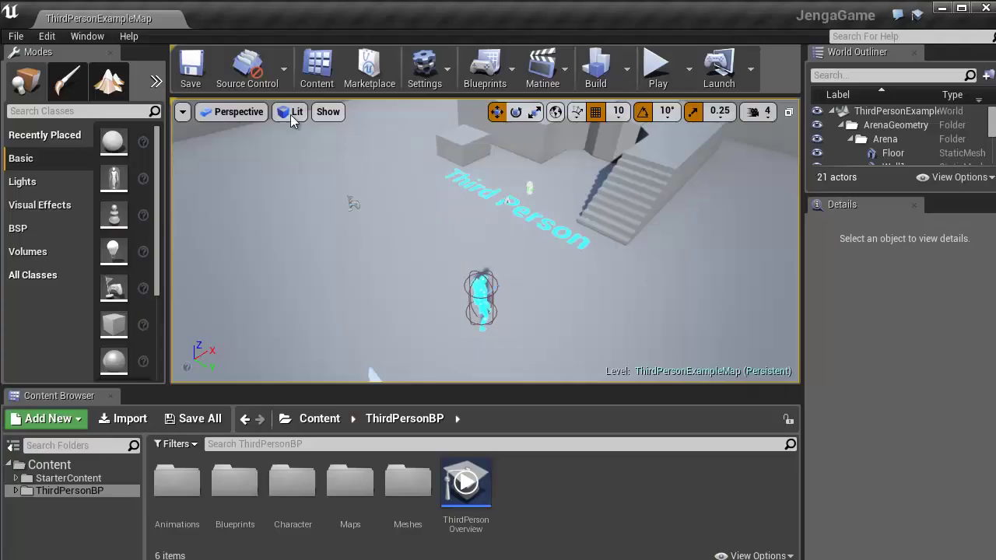
Check the Leap Motion Plugin's enabled status among the installed Input plugins, and close the plugin list
{"action": "left_click", "coordinate": [86, 36]}
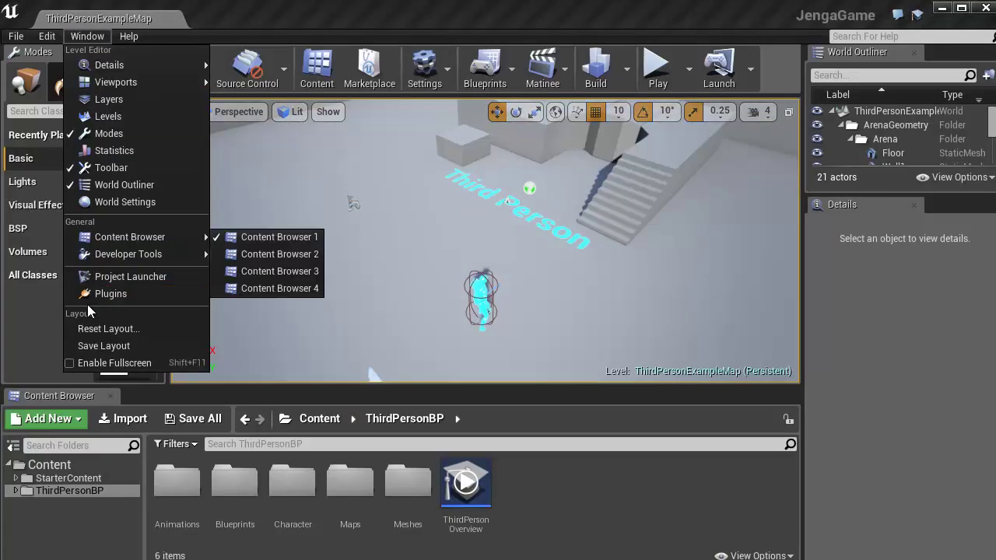
{"action": "left_click", "coordinate": [89, 294]}
{"action": "left_click", "coordinate": [35, 473]}
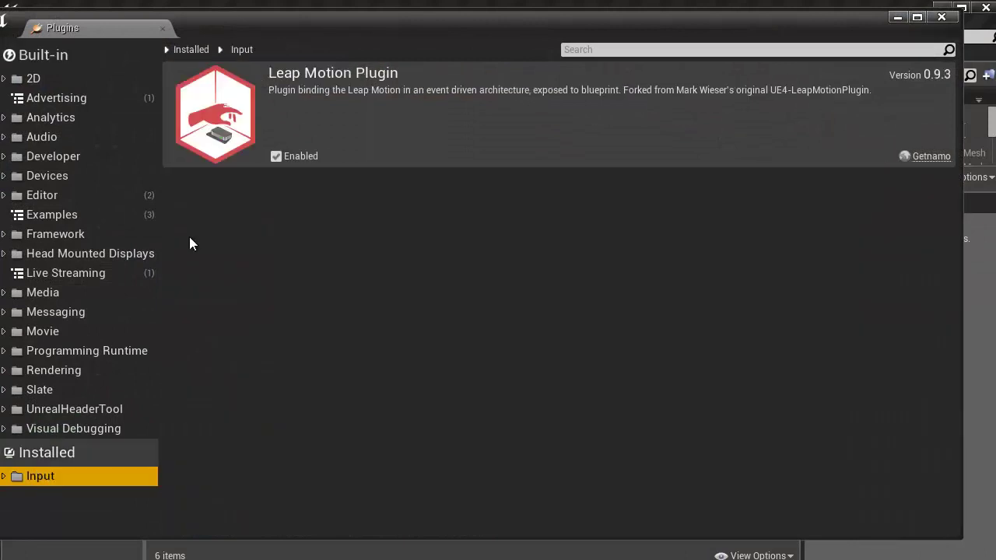
{"action": "left_click_drag", "start_coordinate": [322, 36], "coordinate": [355, 70]}
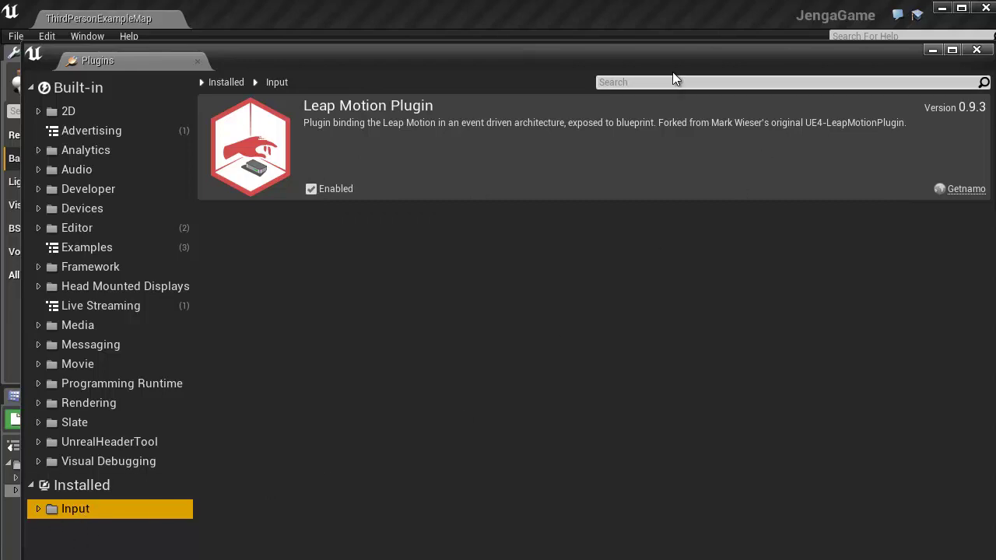
{"action": "left_click", "coordinate": [976, 50]}
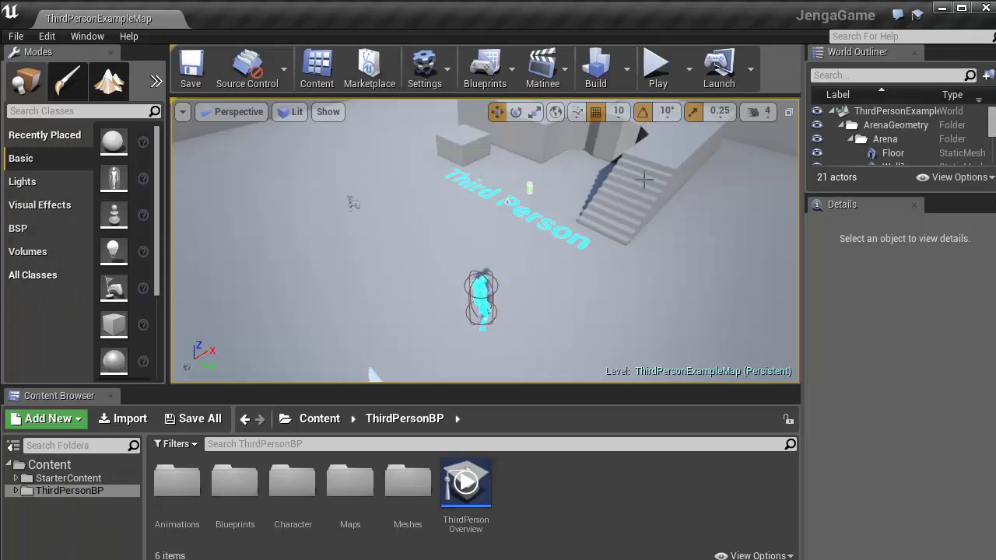
Enlarge the World Outliner and open the World Settings of ThirdPersonExampleMap to inspect its GameMode Override
{"action": "right_click_drag", "start_coordinate": [583, 314], "coordinate": [991, 234]}
{"action": "left_click_drag", "start_coordinate": [992, 234], "coordinate": [623, 298], "text": "alt"}
{"action": "left_click_drag", "start_coordinate": [893, 190], "coordinate": [871, 299]}
{"action": "scroll", "coordinate": [893, 204], "scroll_direction": "down", "scroll_amount": 1}
{"action": "scroll", "coordinate": [893, 204], "scroll_direction": "down", "scroll_amount": 4}
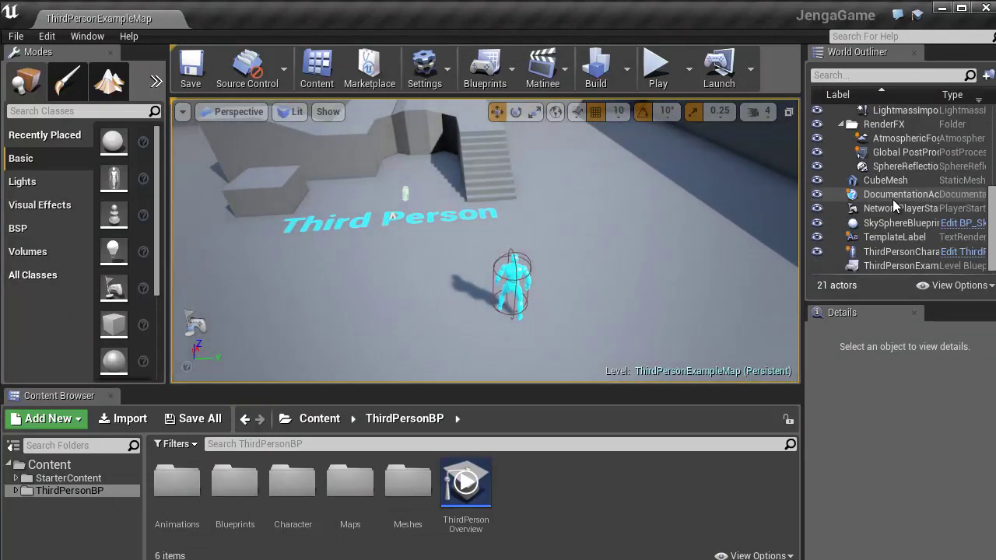
{"action": "left_click", "coordinate": [872, 266]}
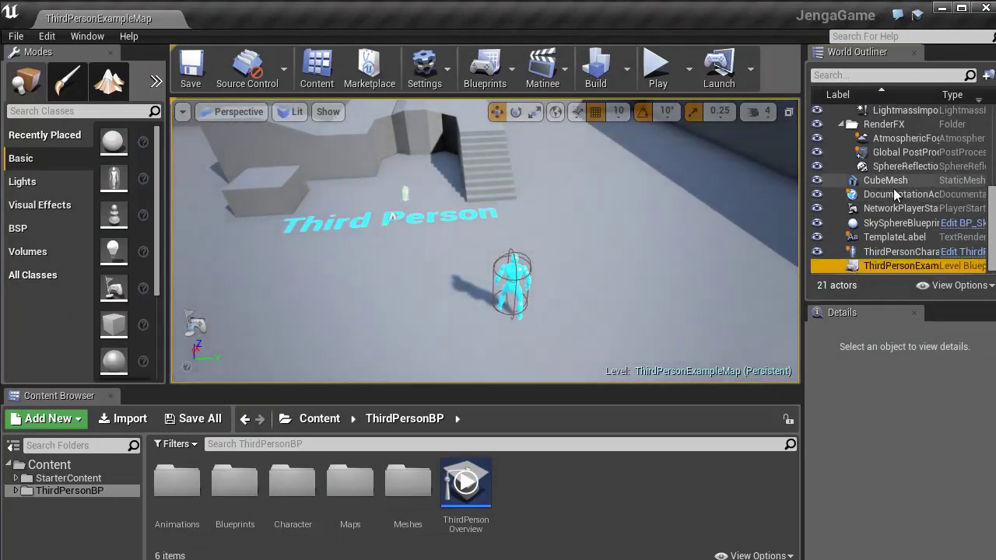
{"action": "scroll", "coordinate": [871, 195], "scroll_direction": "up", "scroll_amount": 5}
{"action": "left_click", "coordinate": [880, 113]}
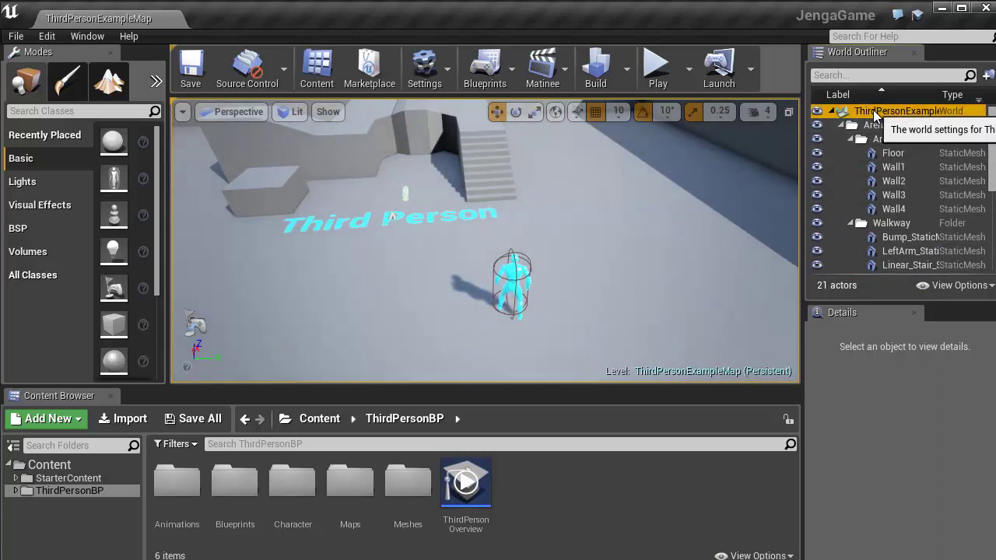
{"action": "double_click", "coordinate": [875, 116]}
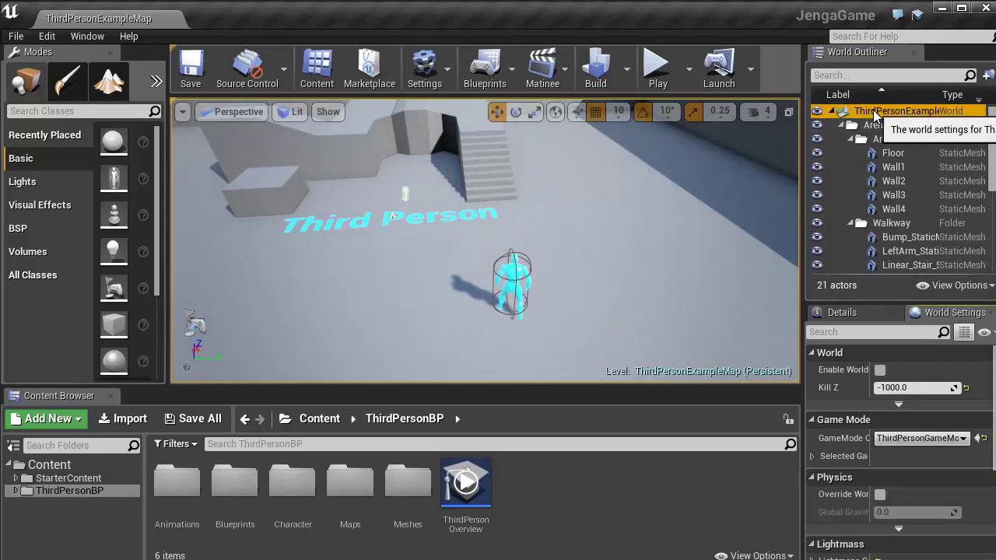
{"action": "left_click", "coordinate": [917, 440]}
{"action": "left_click", "coordinate": [939, 441]}
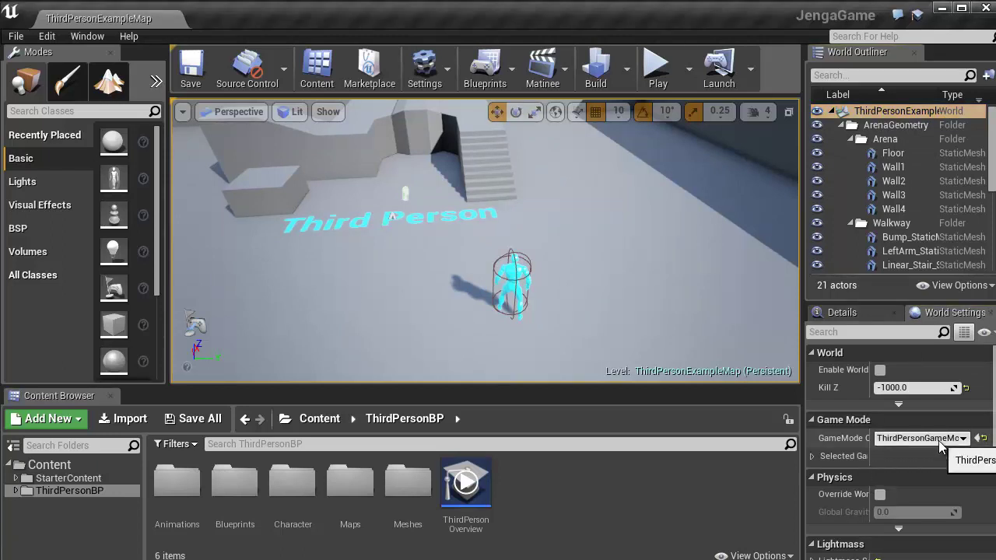
Create a new folder named Jenga in the project's root Content folder
{"action": "left_click", "coordinate": [48, 464]}
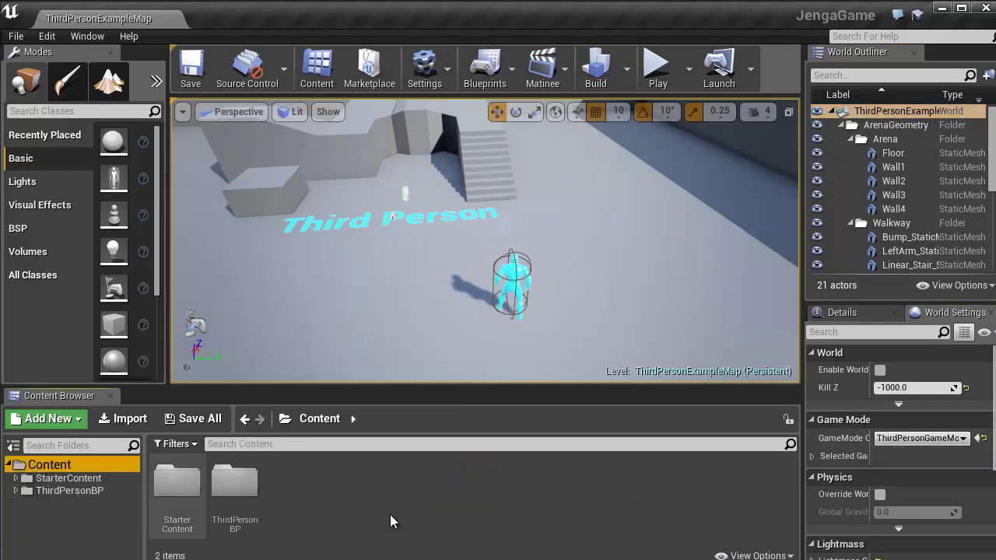
{"action": "right_click", "coordinate": [372, 511]}
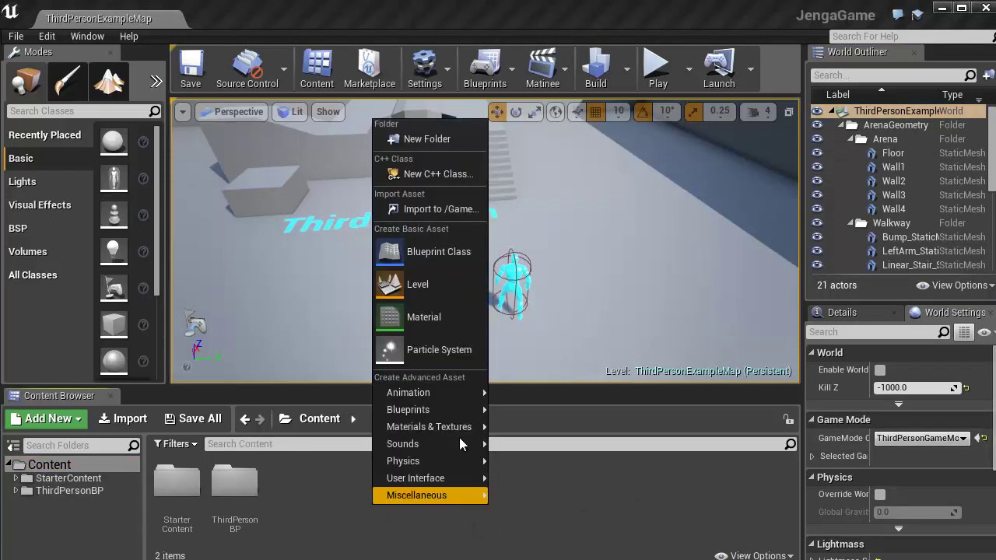
{"action": "left_click", "coordinate": [438, 134]}
{"action": "type", "text": "Jenga"}
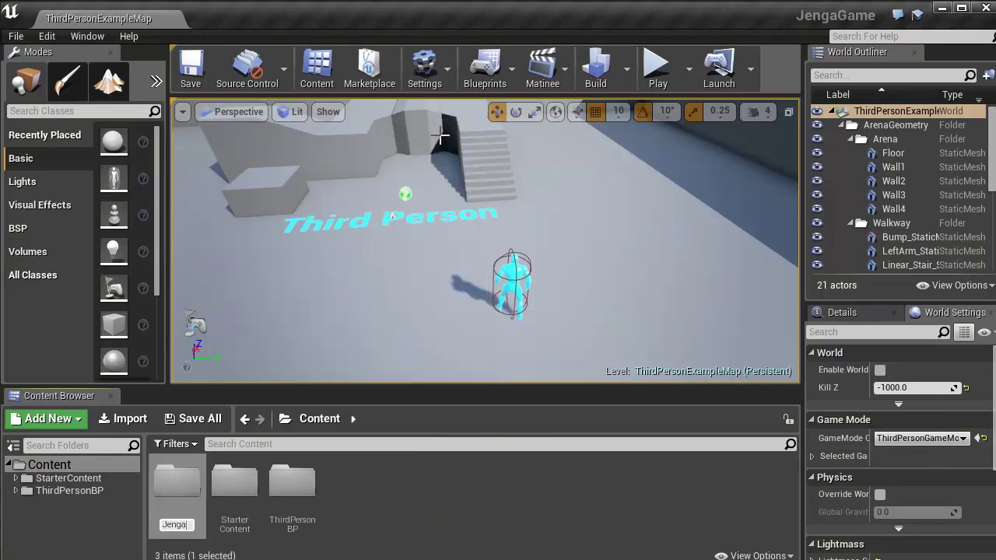
{"action": "key", "text": "Return"}
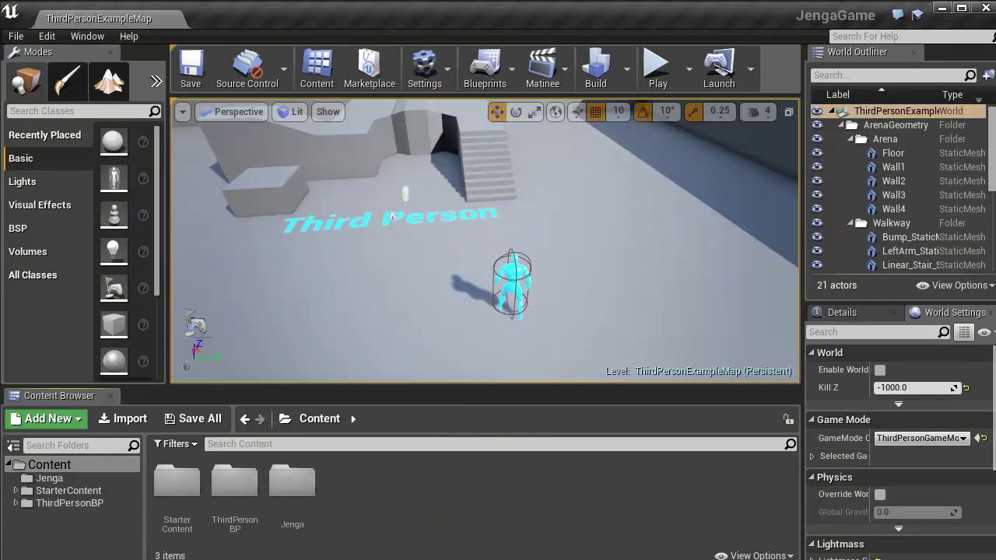
Create a Blueprint Class with Game Mode as parent inside the Jenga folder and name it JengaGameMode
{"action": "double_click", "coordinate": [290, 481]}
{"action": "right_click", "coordinate": [331, 500]}
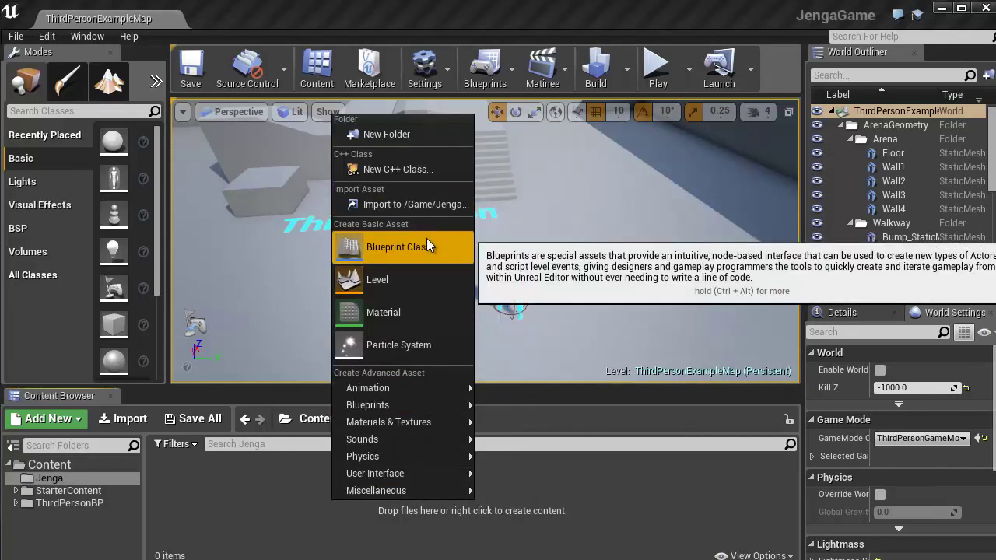
{"action": "left_click", "coordinate": [425, 242]}
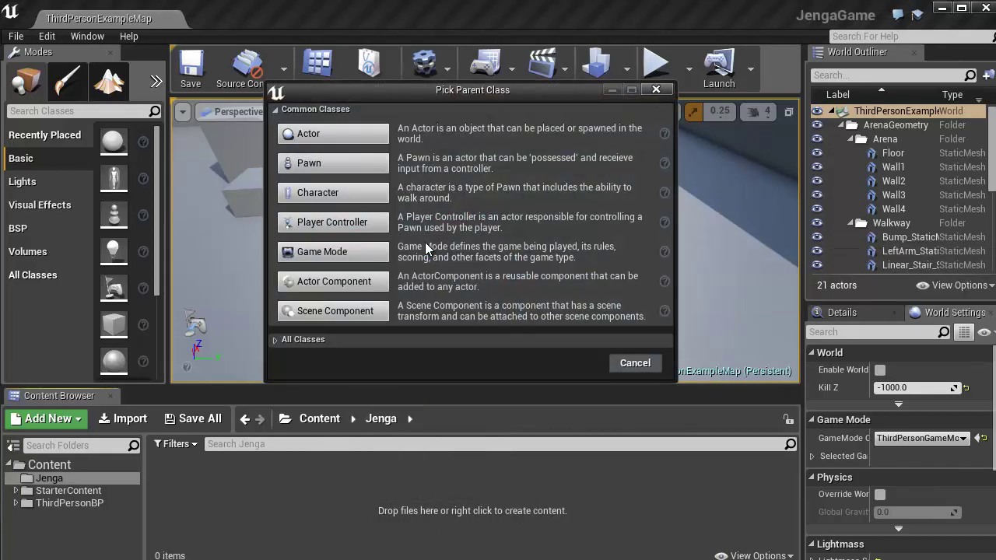
{"action": "left_click", "coordinate": [315, 252]}
{"action": "type", "text": "J"}
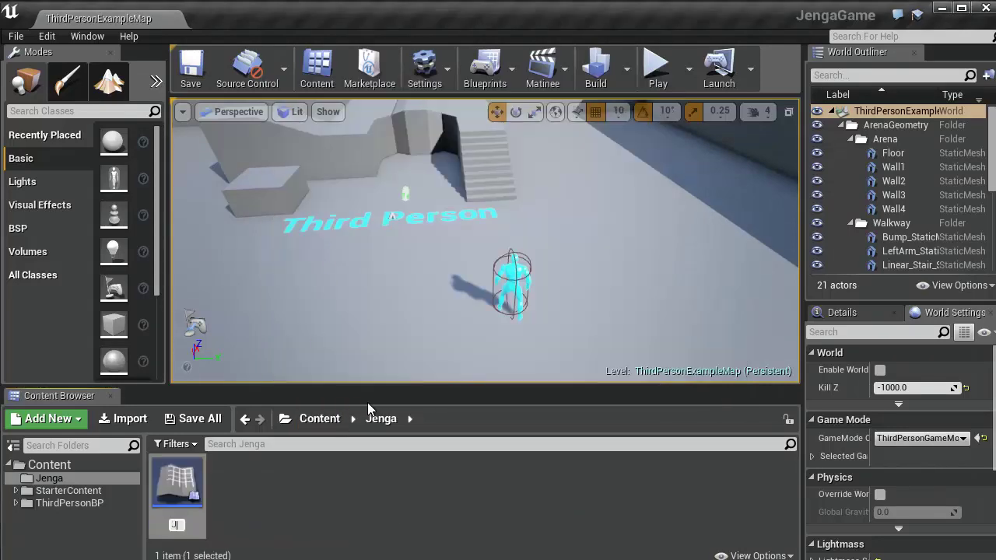
{"action": "type", "text": "engaGameMode"}
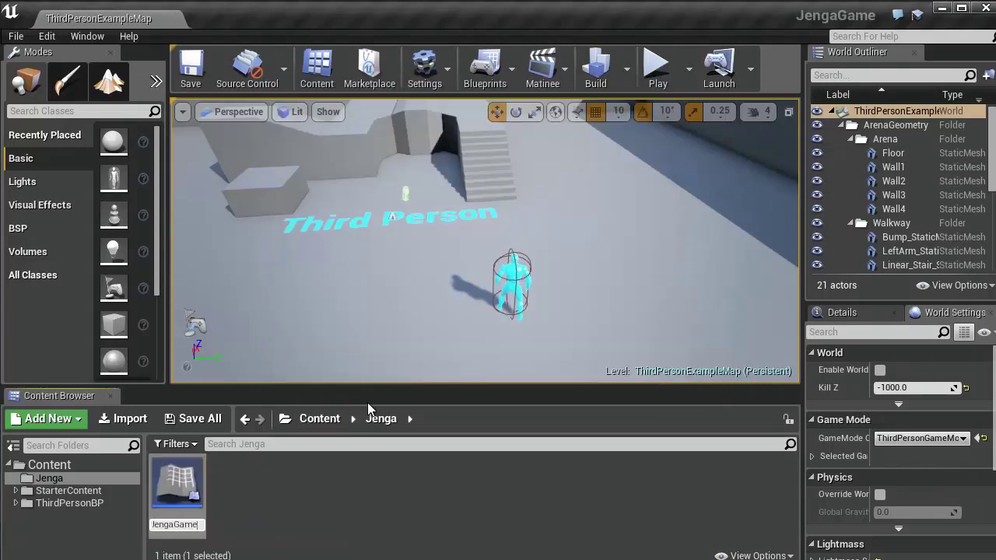
{"action": "key", "text": "Return"}
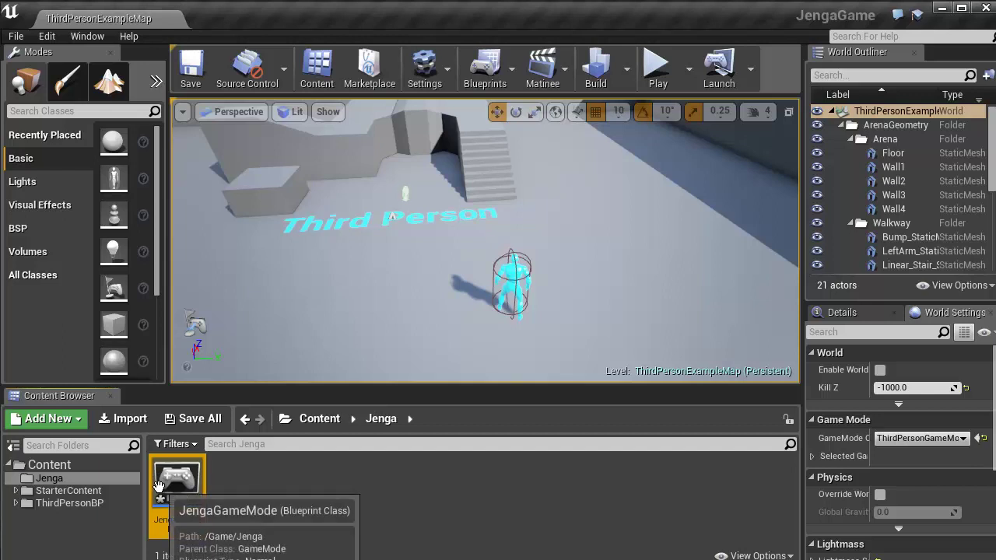
Set the level's GameMode Override to JengaGameMode
{"action": "left_click", "coordinate": [922, 438]}
{"action": "left_click", "coordinate": [915, 502]}
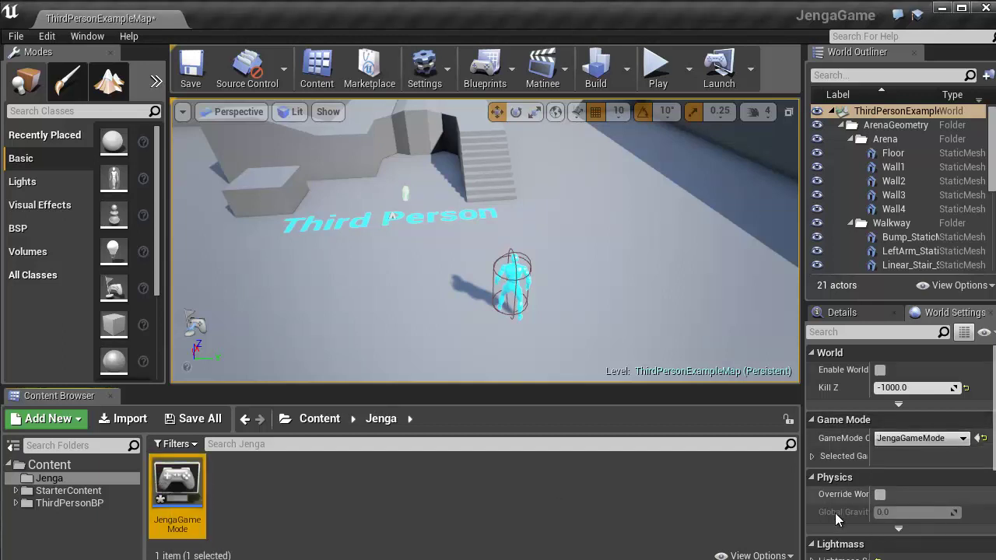
Open the JengaGameMode Blueprint and set its Player Controller Class to VRPlayerController
{"action": "double_click", "coordinate": [198, 495]}
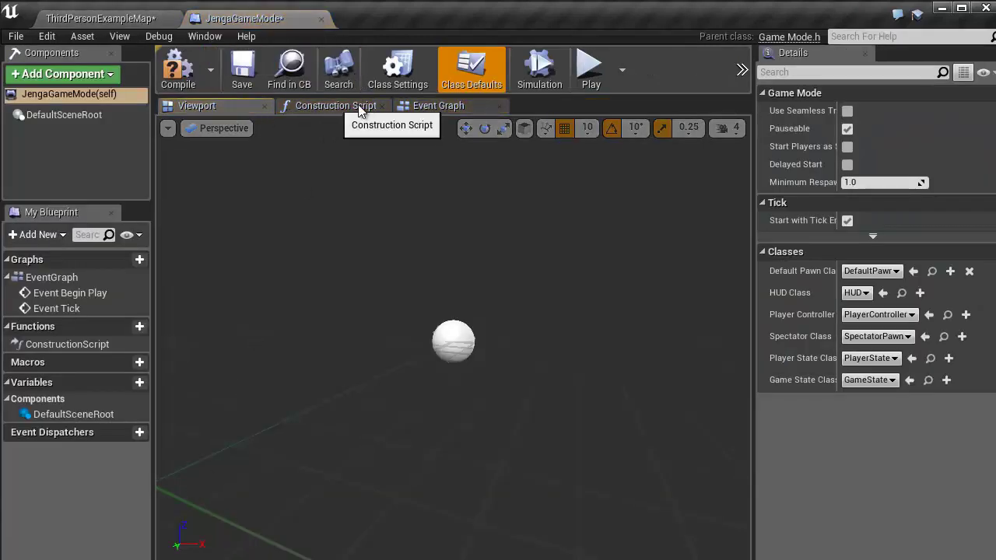
{"action": "left_click", "coordinate": [441, 105]}
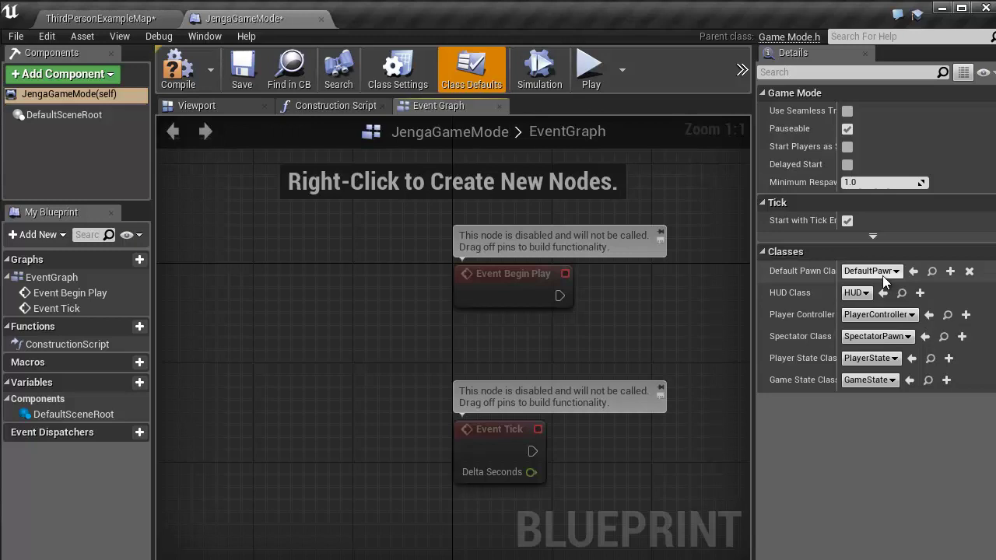
{"action": "left_click", "coordinate": [877, 315]}
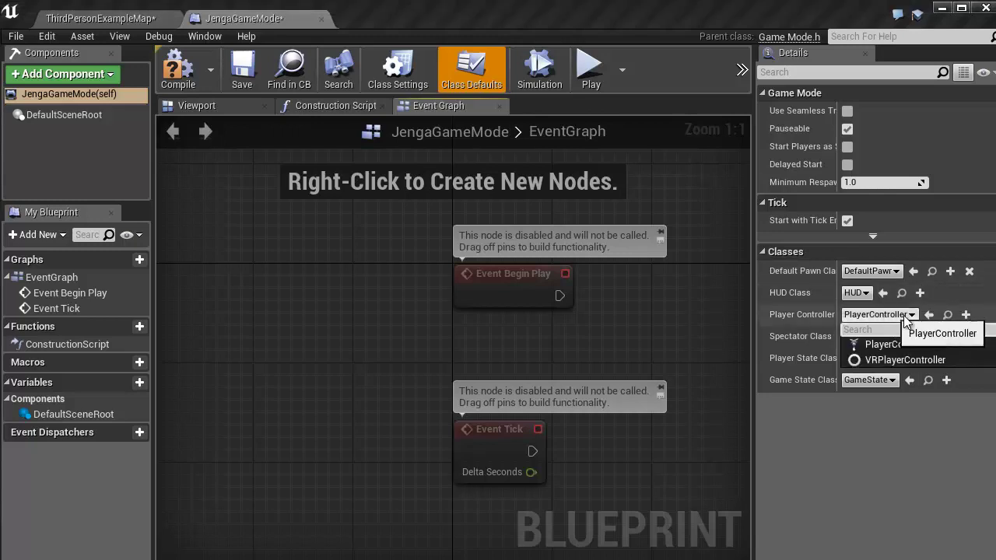
{"action": "left_click", "coordinate": [877, 315]}
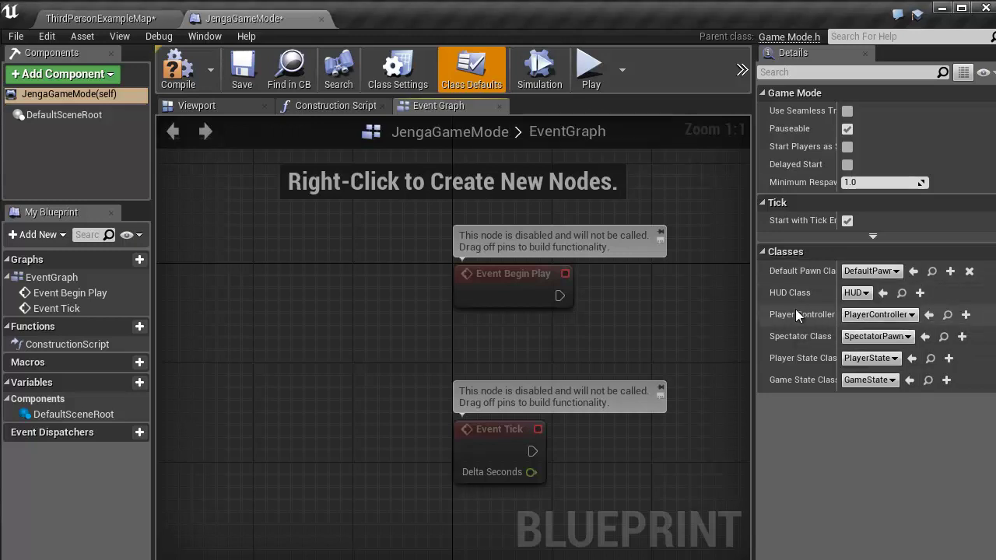
{"action": "left_click", "coordinate": [877, 315]}
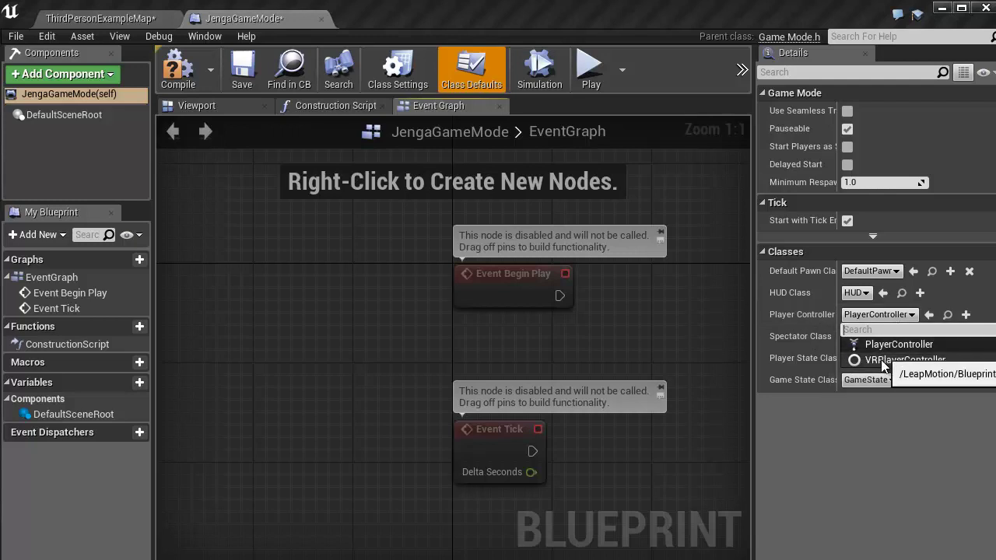
{"action": "left_click", "coordinate": [895, 359]}
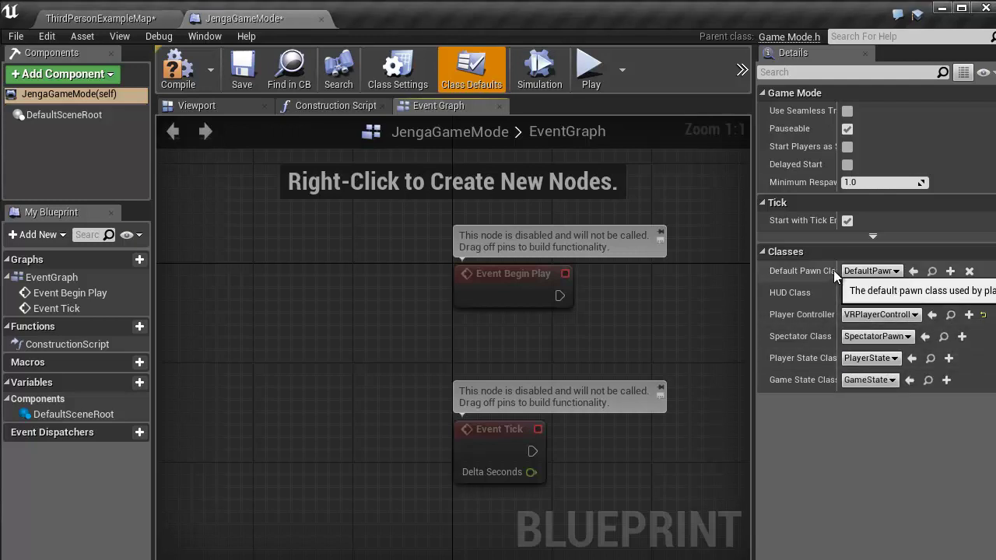
Set the Default Pawn Class of JengaGameMode to LeapCollisionCharacter
{"action": "left_click", "coordinate": [867, 271]}
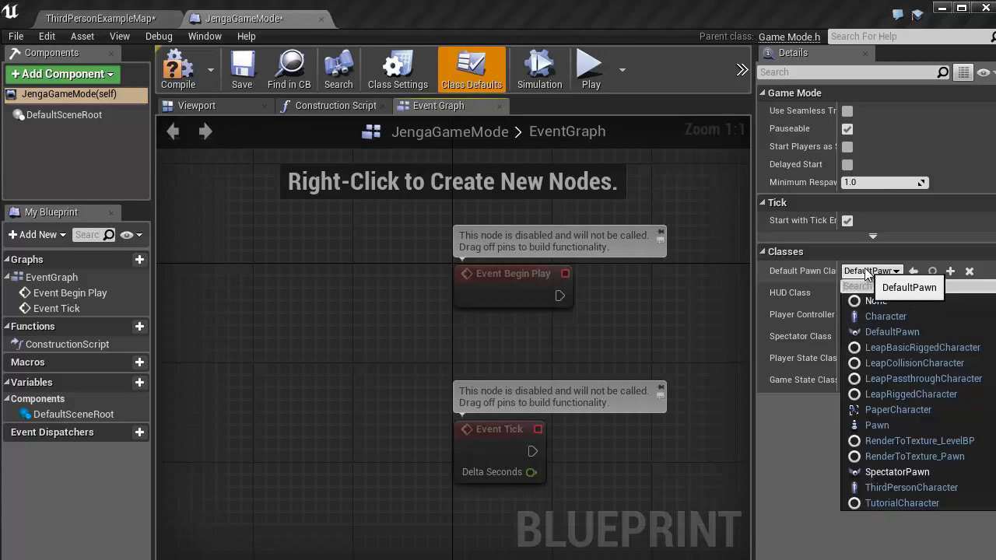
{"action": "left_click", "coordinate": [882, 365]}
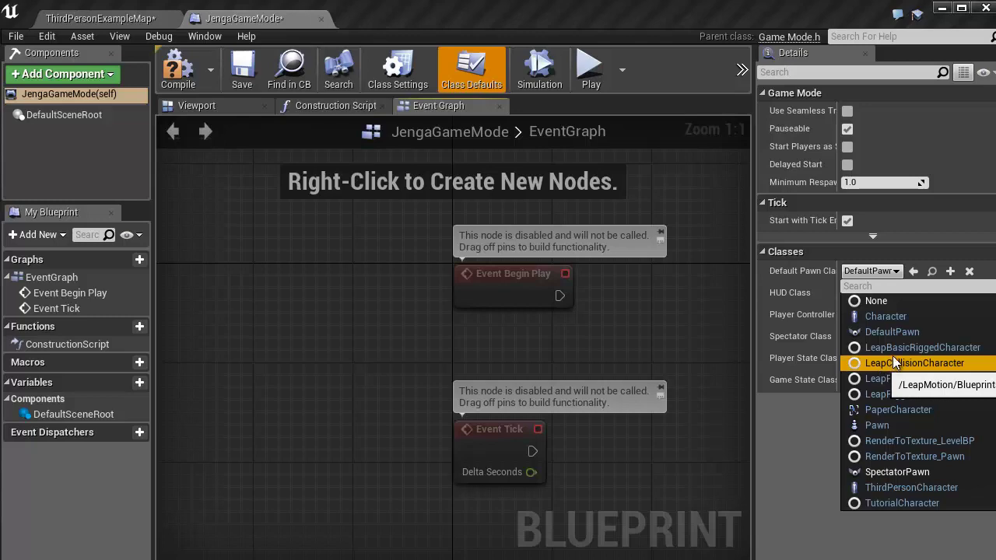
{"action": "left_click", "coordinate": [878, 363]}
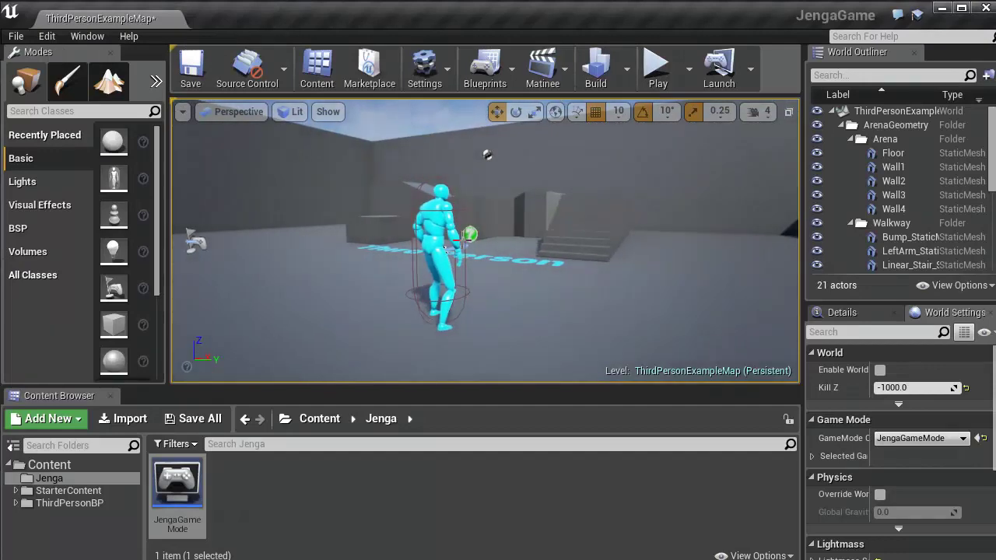
Remove the third-person character and the Third Person text from the level, and test the level in play mode
{"action": "left_click", "coordinate": [893, 152]}
{"action": "left_click", "coordinate": [429, 242]}
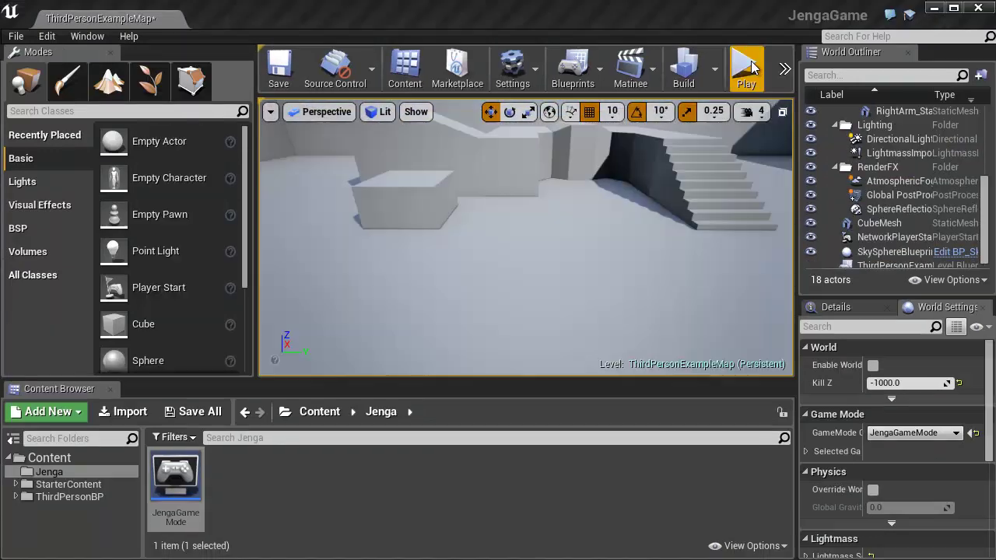
{"action": "left_click", "coordinate": [747, 70]}
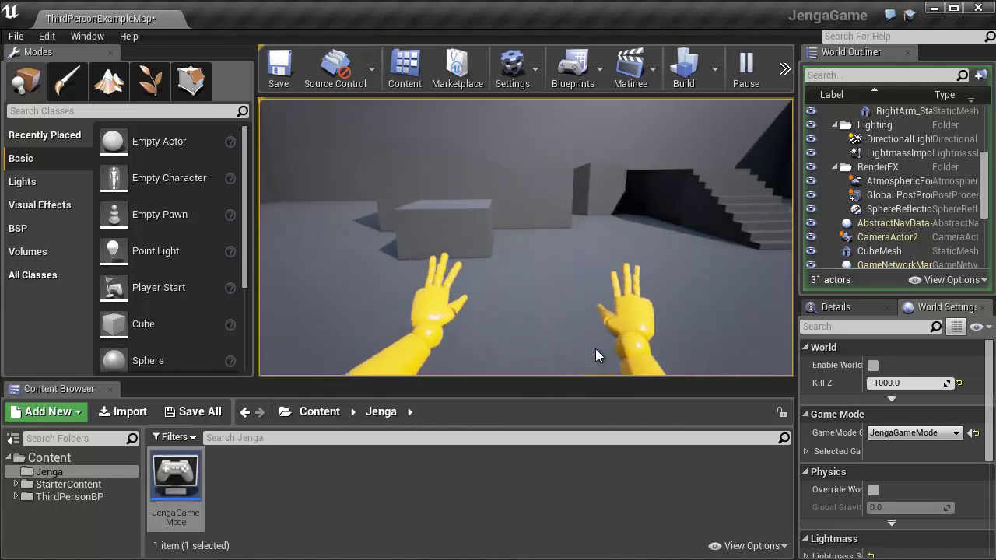
{"action": "key", "text": "Escape"}
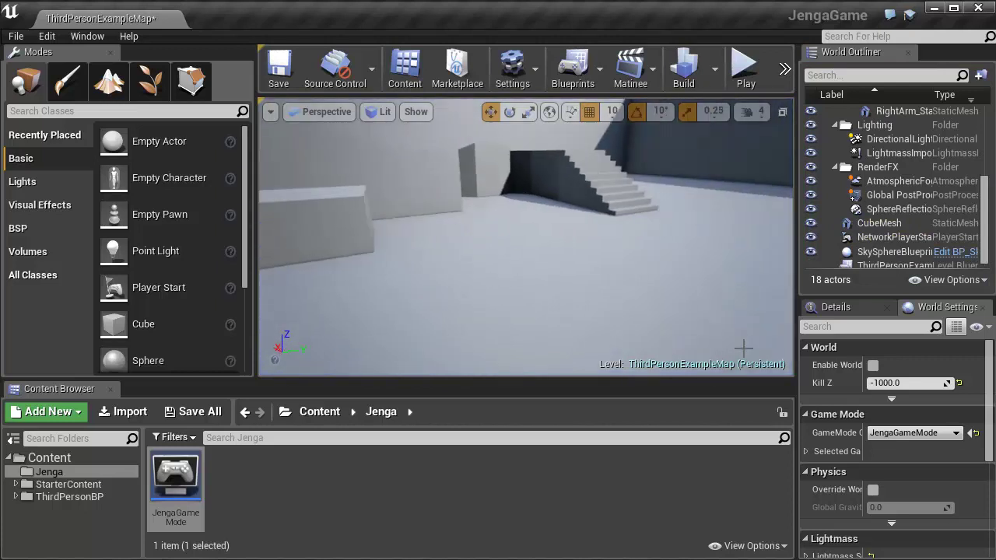
Place a cube on the open arena floor and scale it uniformly to 1.5
{"action": "right_click_drag", "start_coordinate": [744, 348], "coordinate": [638, 333]}
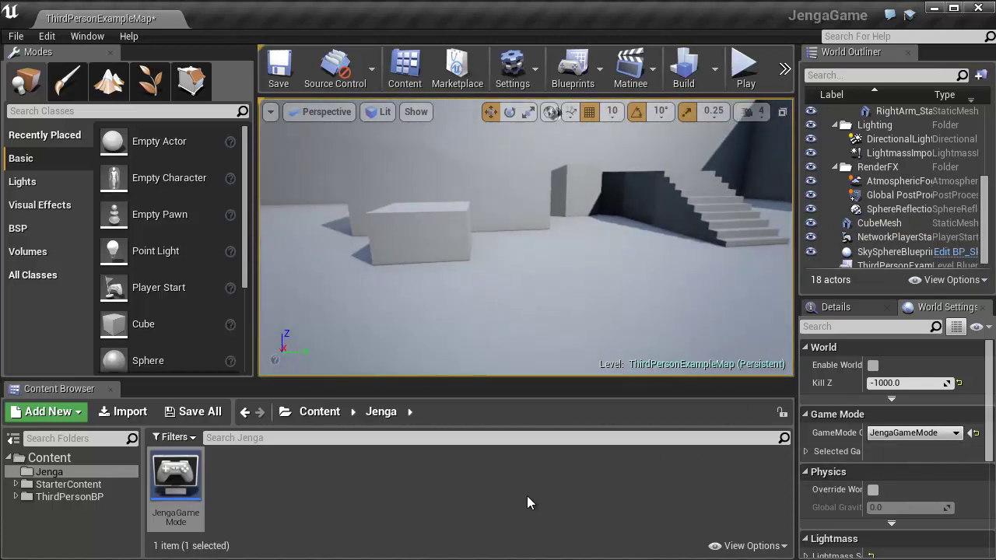
{"action": "left_click_drag", "start_coordinate": [516, 296], "coordinate": [767, 294]}
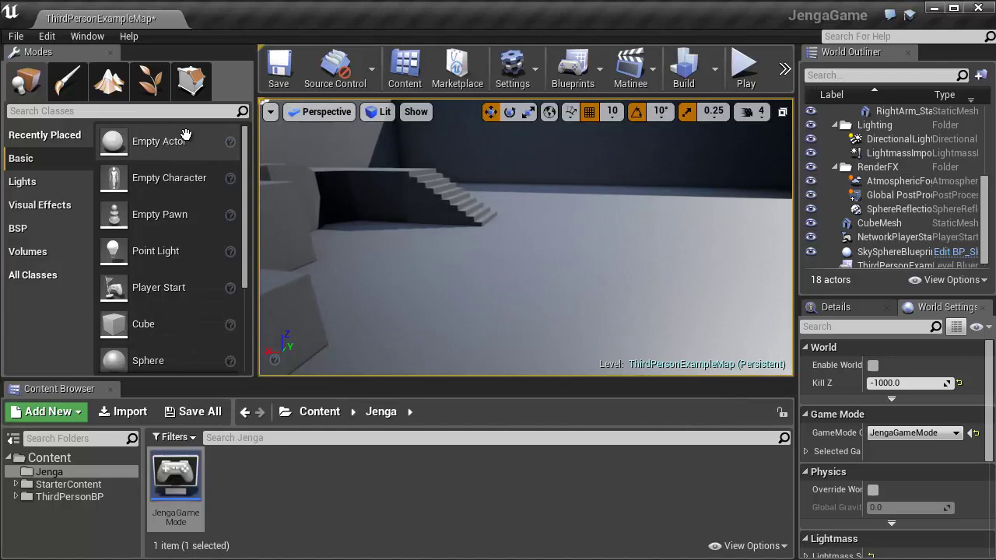
{"action": "left_click_drag", "start_coordinate": [144, 324], "coordinate": [563, 317]}
{"action": "key", "text": "f"}
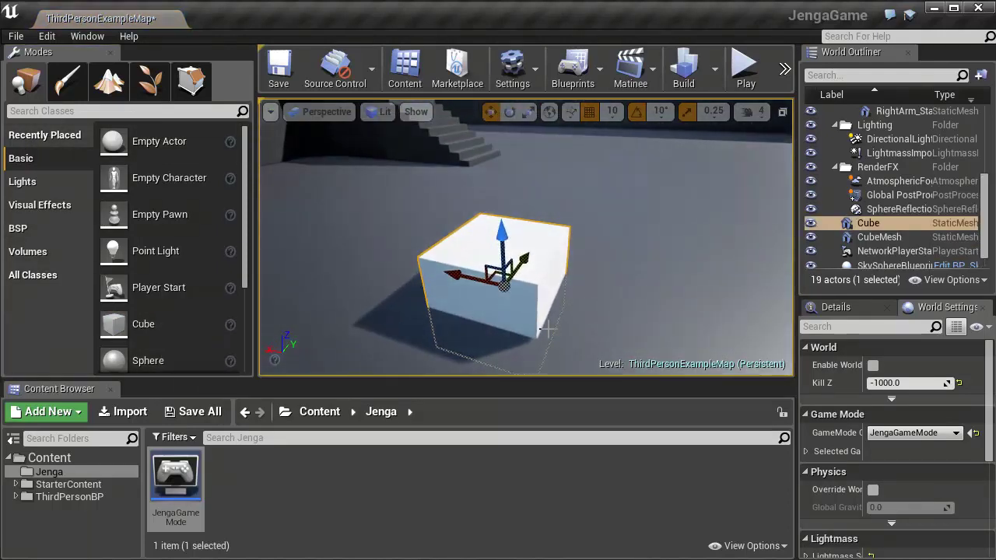
{"action": "key", "text": "space"}
{"action": "key", "text": "space"}
{"action": "left_click_drag", "start_coordinate": [504, 287], "coordinate": [542, 280]}
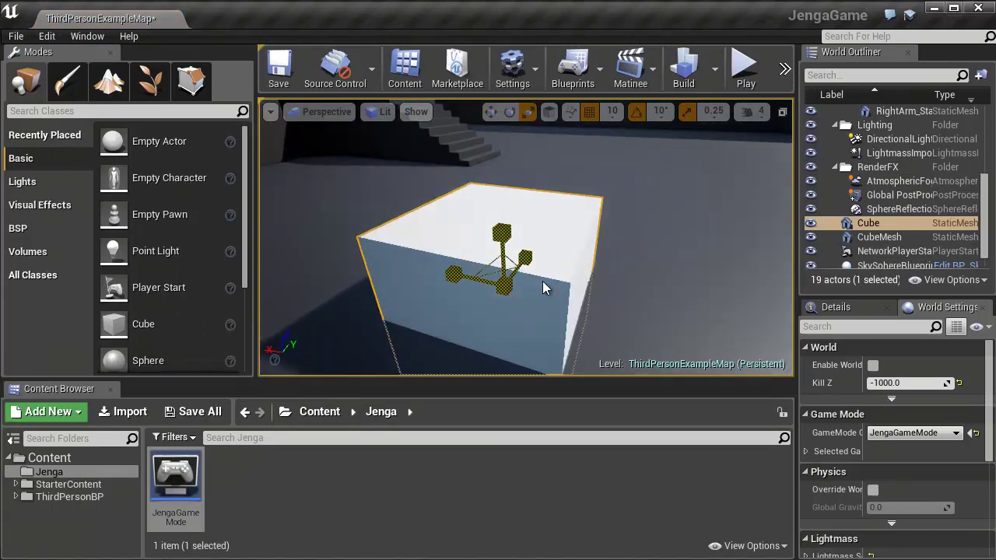
Sink the cube partly into the floor and duplicate it to one side along the Y axis
{"action": "key", "text": "space"}
{"action": "left_click_drag", "start_coordinate": [504, 239], "coordinate": [505, 272]}
{"action": "right_click_drag", "start_coordinate": [705, 281], "coordinate": [552, 282]}
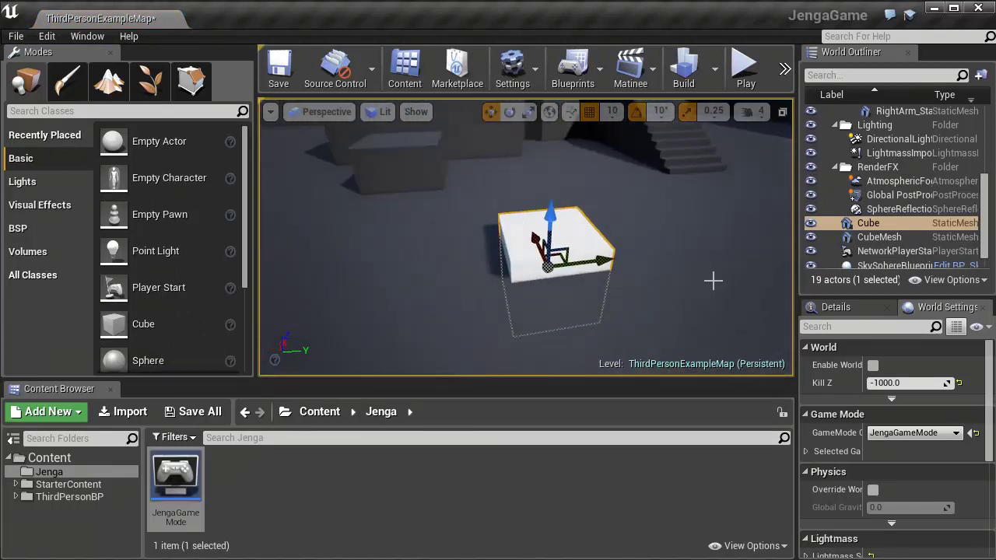
{"action": "key", "text": "Escape"}
{"action": "right_click_drag", "start_coordinate": [647, 266], "coordinate": [602, 287]}
{"action": "left_click", "coordinate": [603, 287]}
{"action": "mouse_move", "coordinate": [543, 298]}
{"action": "right_mouse_down"}
{"action": "mouse_move", "coordinate": [522, 291]}
{"action": "mouse_move", "coordinate": [553, 303]}
{"action": "right_mouse_up"}
{"action": "left_click_drag", "start_coordinate": [638, 310], "coordinate": [429, 309], "text": "alt"}
{"action": "key", "text": "f"}
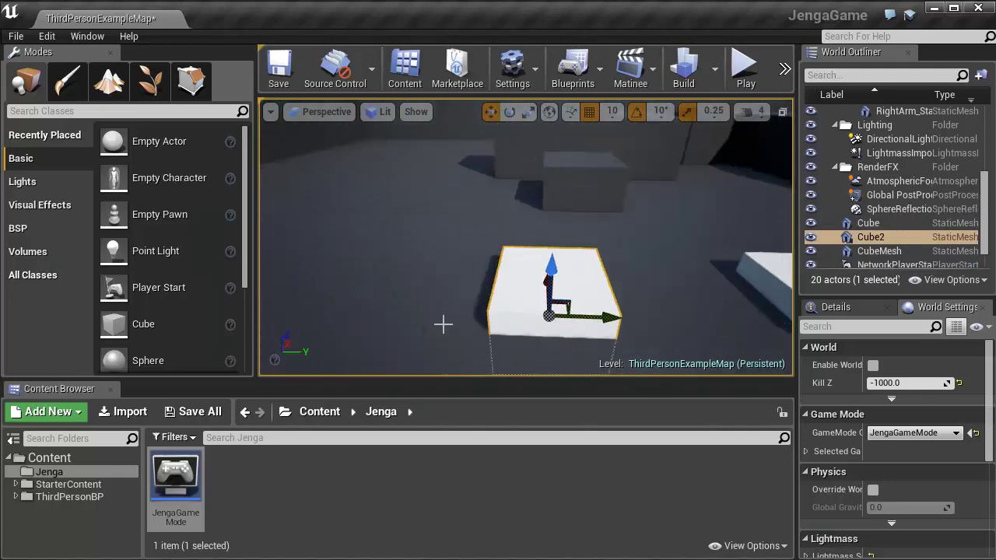
Raise the duplicated cube so it stands higher above the floor than the first one
{"action": "left_click_drag", "start_coordinate": [581, 272], "coordinate": [586, 246]}
{"action": "right_click_drag", "start_coordinate": [558, 274], "coordinate": [743, 221]}
{"action": "key", "text": "Escape"}
{"action": "right_click_drag", "start_coordinate": [532, 263], "coordinate": [731, 222]}
{"action": "left_click", "coordinate": [475, 257]}
{"action": "right_click_drag", "start_coordinate": [458, 265], "coordinate": [249, 293]}
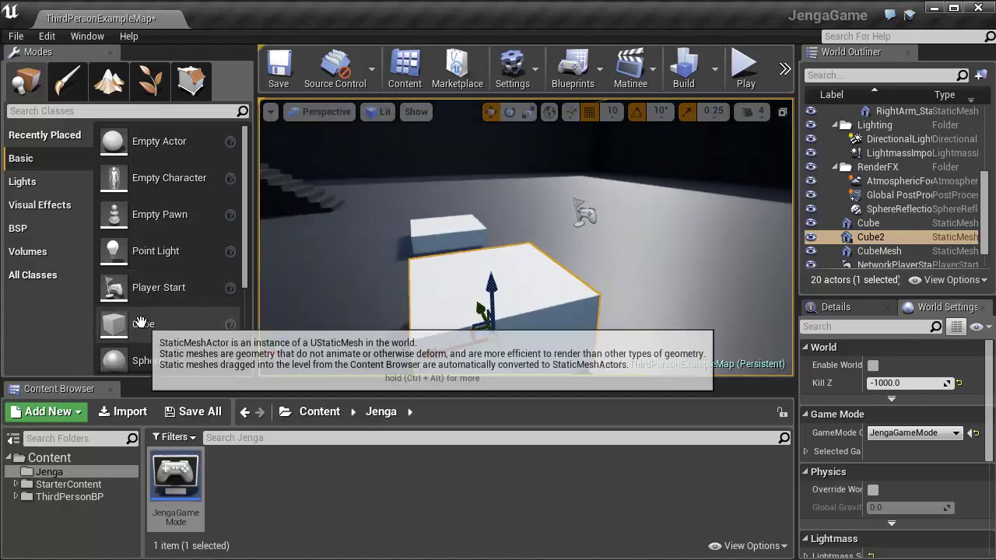
Place a new cube on top of the raised cube
{"action": "left_click_drag", "start_coordinate": [143, 324], "coordinate": [553, 299]}
{"action": "right_click_drag", "start_coordinate": [552, 298], "coordinate": [330, 312]}
{"action": "left_click", "coordinate": [555, 303]}
Select the low cube and examine its transform and mobility settings in its details
{"action": "left_click", "coordinate": [660, 233]}
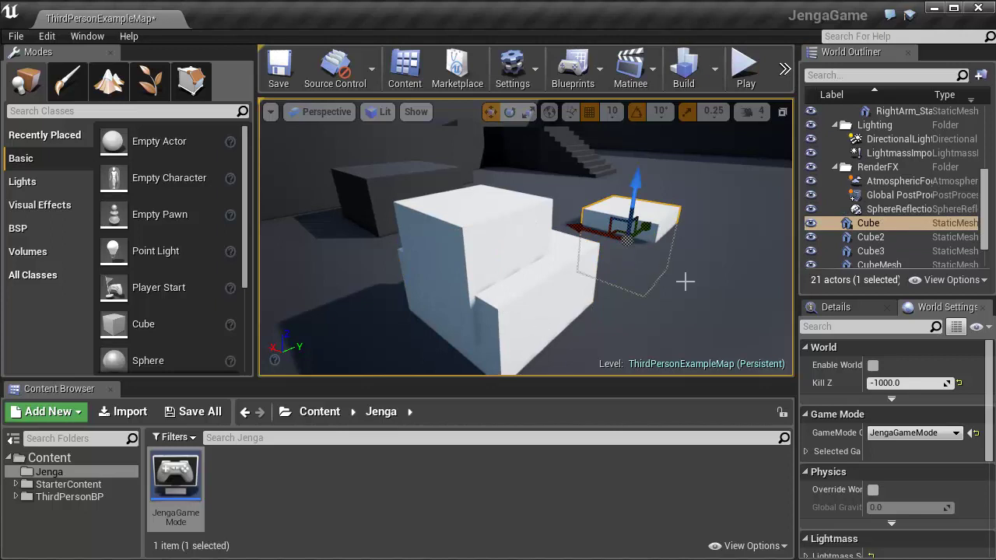
{"action": "left_click", "coordinate": [837, 307]}
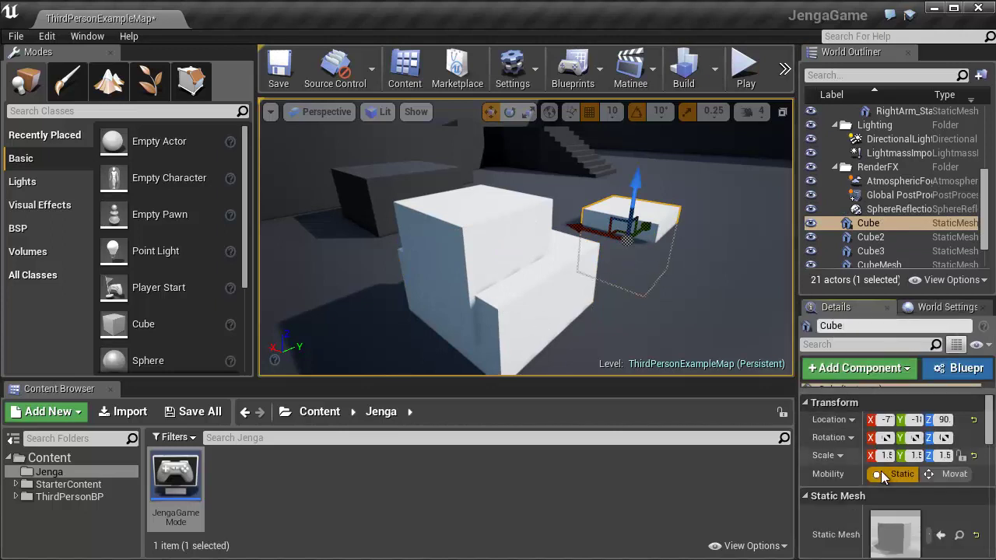
{"action": "right_click_drag", "start_coordinate": [654, 324], "coordinate": [529, 237]}
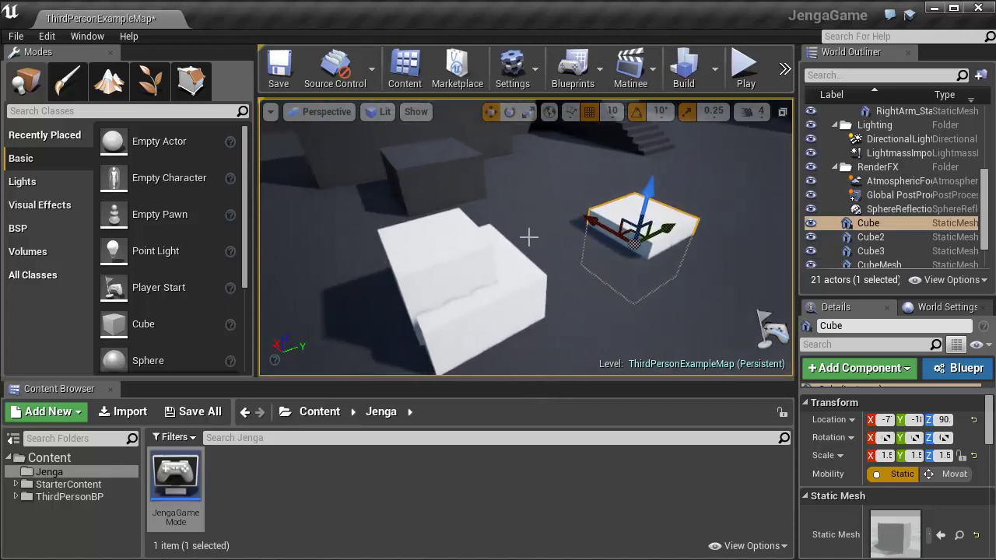
Shape the top cube into a flat, narrow block with an X scale of 0.5 and make it Movable
{"action": "left_click", "coordinate": [450, 274]}
{"action": "key", "text": "e"}
{"action": "key", "text": "r"}
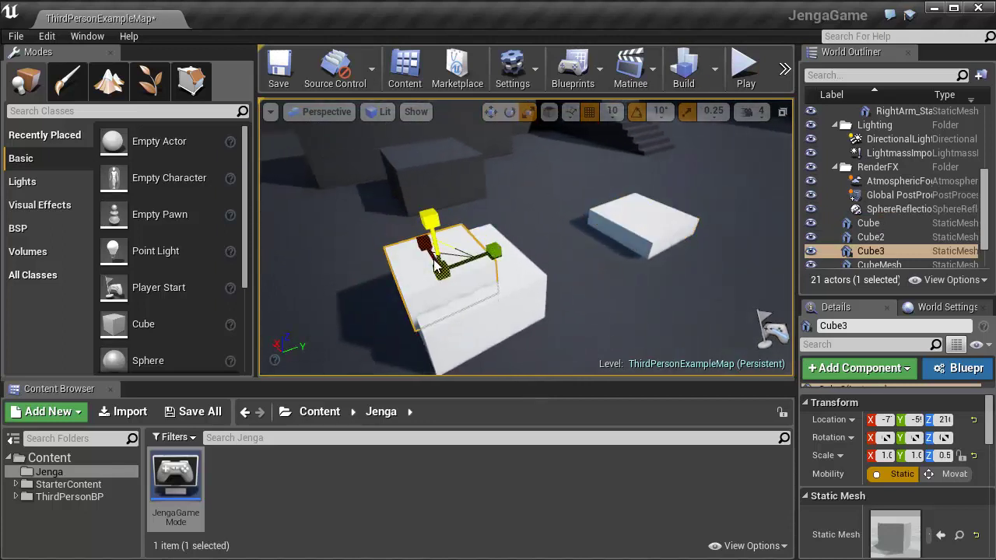
{"action": "right_click_drag", "start_coordinate": [577, 270], "coordinate": [652, 267]}
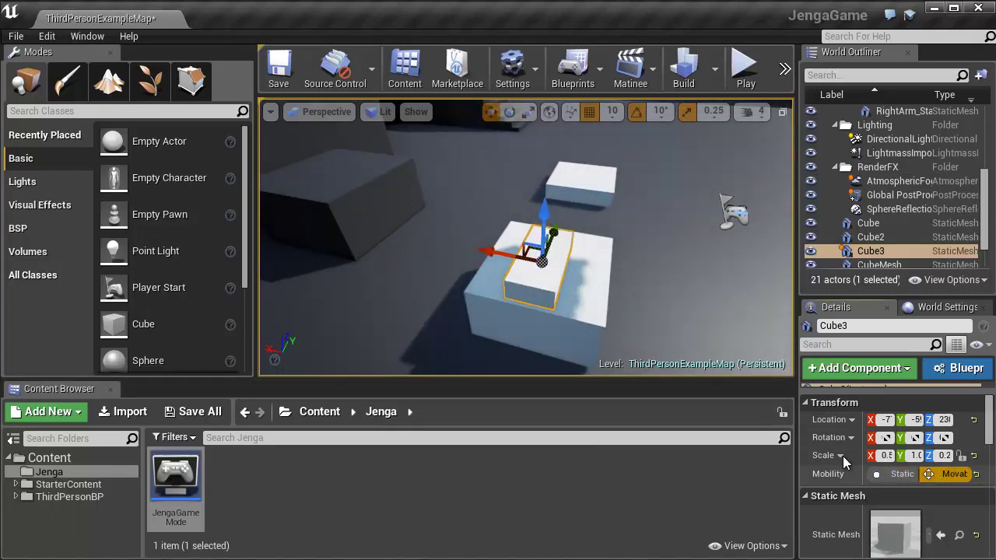
Shift the block along Y and stretch its Y scale to 1.5 so it spans the base cube's top
{"action": "right_click_drag", "start_coordinate": [482, 249], "coordinate": [125, 497]}
{"action": "key", "text": "w"}
{"action": "key", "text": "s"}
{"action": "key", "text": "w"}
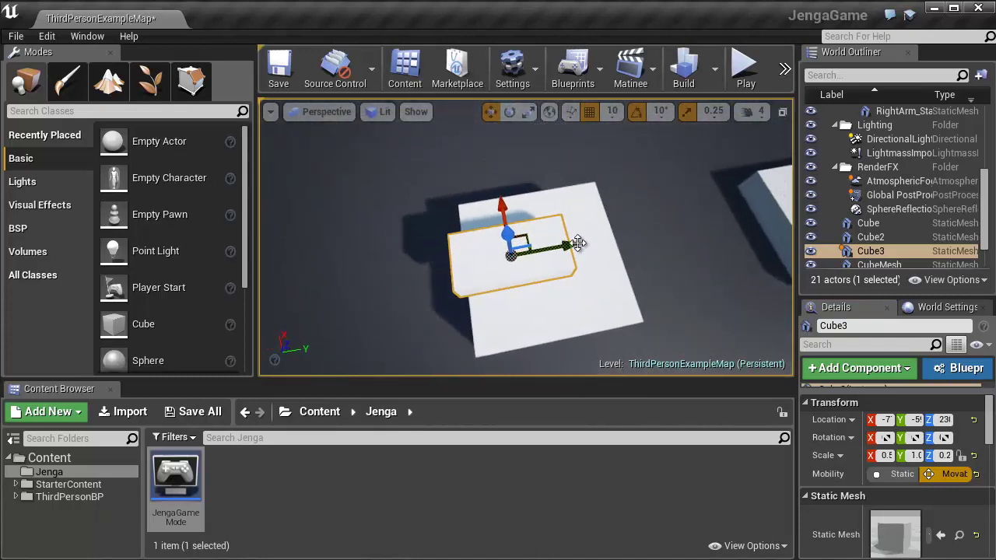
{"action": "left_click_drag", "start_coordinate": [574, 246], "coordinate": [635, 238]}
{"action": "key", "text": "e"}
{"action": "key", "text": "r"}
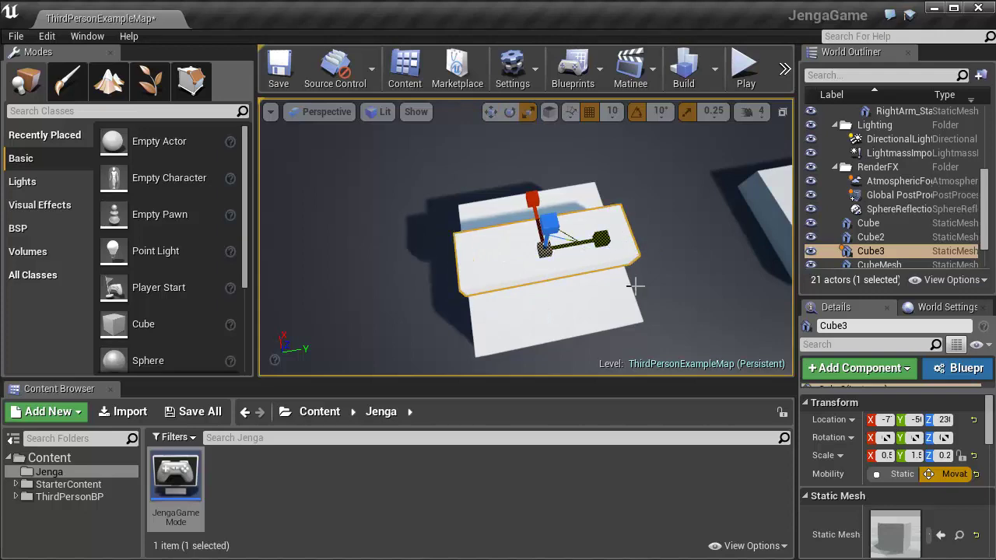
Lower the block onto the top surface of the base cube
{"action": "key", "text": "w"}
{"action": "right_click_drag", "start_coordinate": [635, 286], "coordinate": [570, 250]}
{"action": "key", "text": "a"}
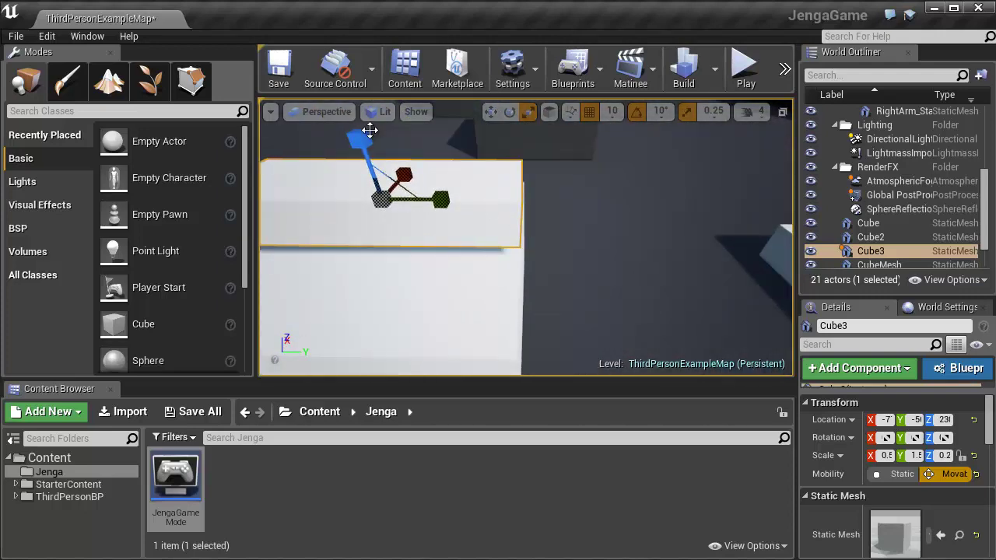
{"action": "left_click_drag", "start_coordinate": [363, 146], "coordinate": [364, 154]}
{"action": "key", "text": "d"}
Duplicate the block along X on both sides to form a row of three across the base cube
{"action": "right_click_drag", "start_coordinate": [511, 233], "coordinate": [202, 151]}
{"action": "key", "text": "w"}
{"action": "key", "text": "s"}
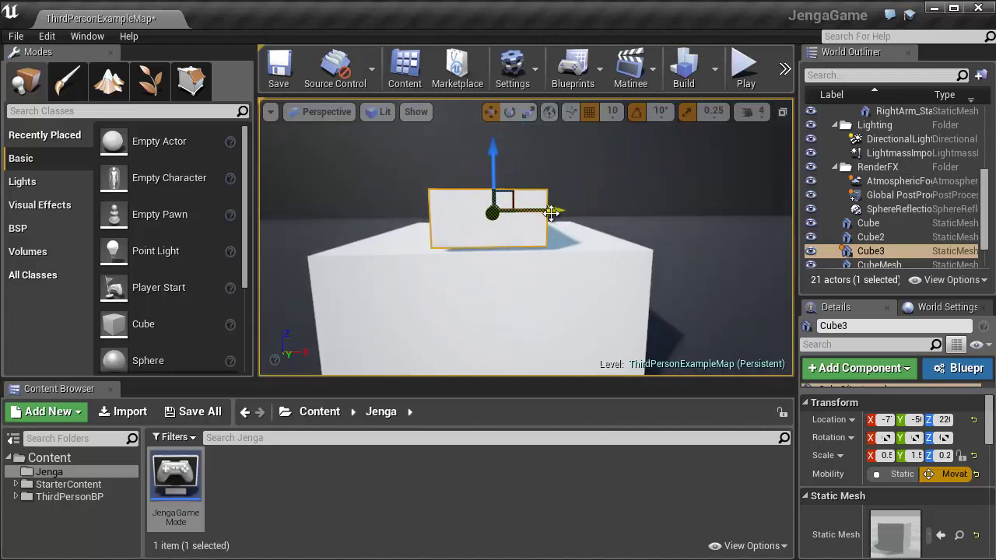
{"action": "left_click_drag", "start_coordinate": [554, 209], "coordinate": [479, 218], "text": "alt"}
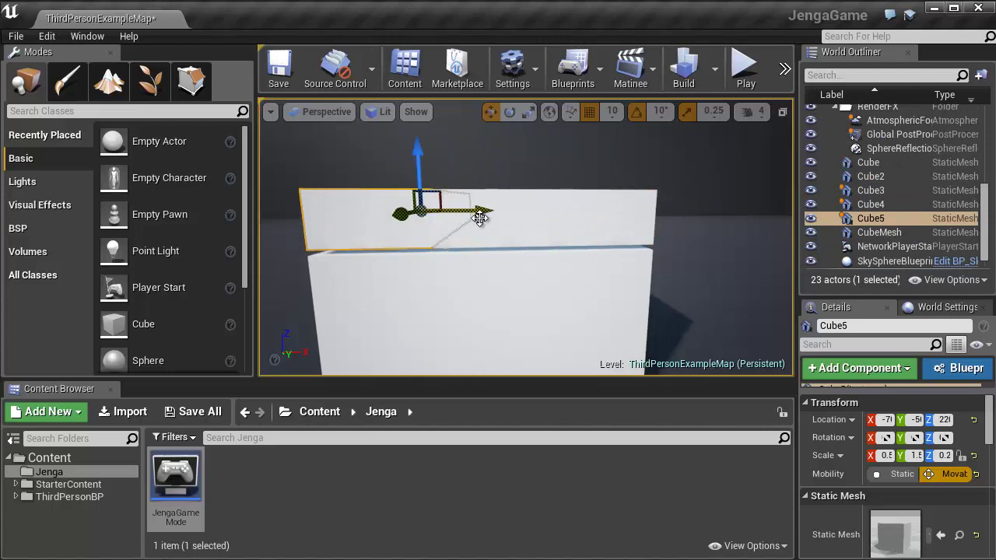
Select all three blocks in the row and narrow them slightly along X to leave gaps
{"action": "left_click", "coordinate": [493, 230]}
{"action": "left_click", "coordinate": [603, 225]}
{"action": "left_click", "coordinate": [412, 226], "text": "ctrl"}
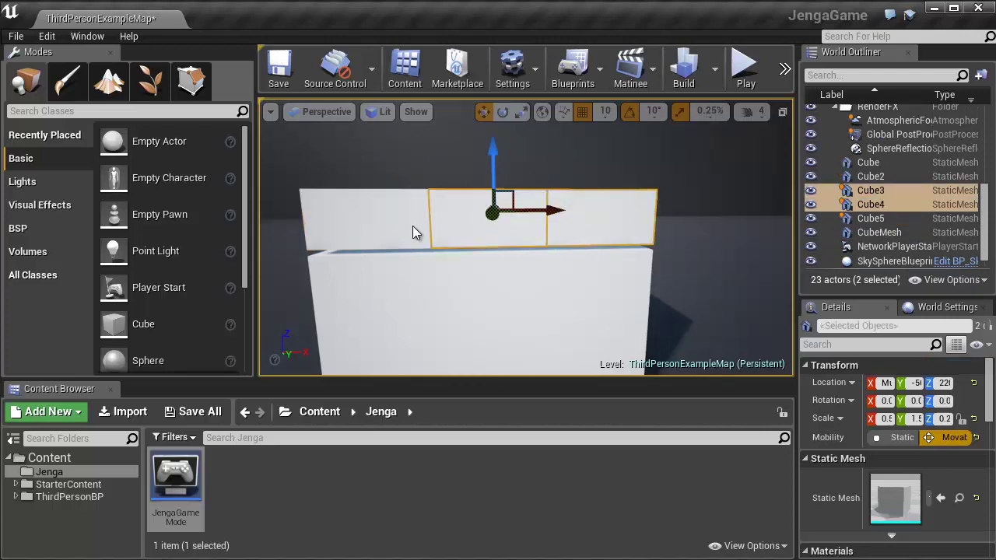
{"action": "left_click", "coordinate": [499, 225], "text": "ctrl"}
{"action": "key", "text": "space"}
{"action": "key", "text": "space"}
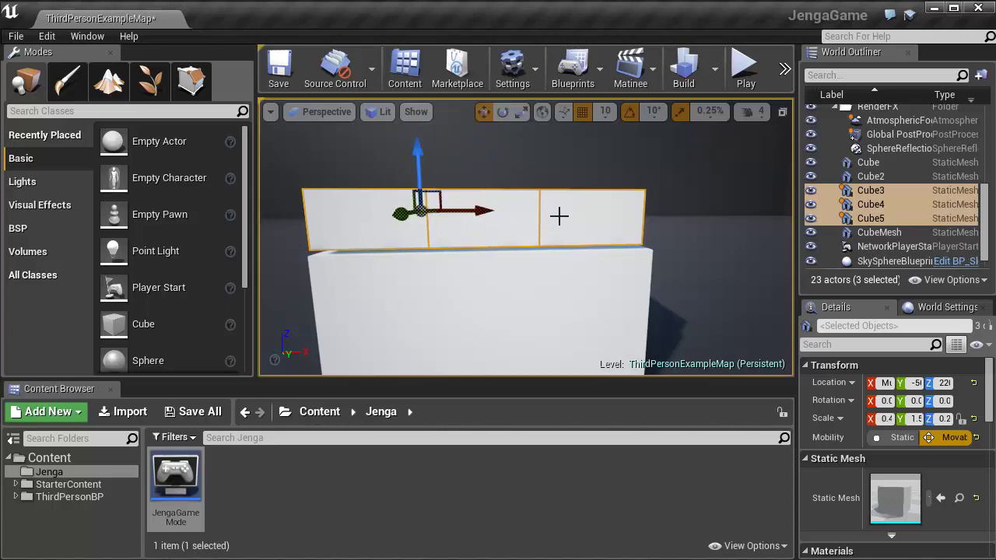
{"action": "mouse_move", "coordinate": [645, 223]}
{"action": "right_mouse_down"}
{"action": "mouse_move", "coordinate": [615, 218]}
{"action": "mouse_move", "coordinate": [642, 212]}
{"action": "right_mouse_up"}
{"action": "key", "text": "d"}
{"action": "key", "text": "a"}
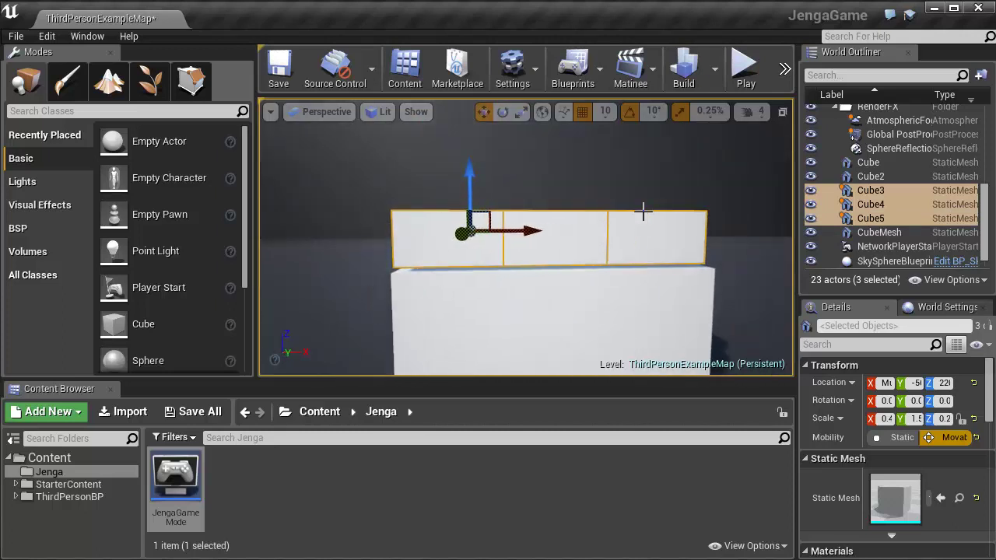
Undo the narrowing of the row and both block duplications, back to the single block
{"action": "key", "text": "ctrl+z"}
{"action": "key", "text": "ctrl+z"}
{"action": "key", "text": "ctrl+z"}
{"action": "key", "text": "ctrl+z"}
{"action": "key", "text": "ctrl+z"}
{"action": "key", "text": "ctrl+z"}
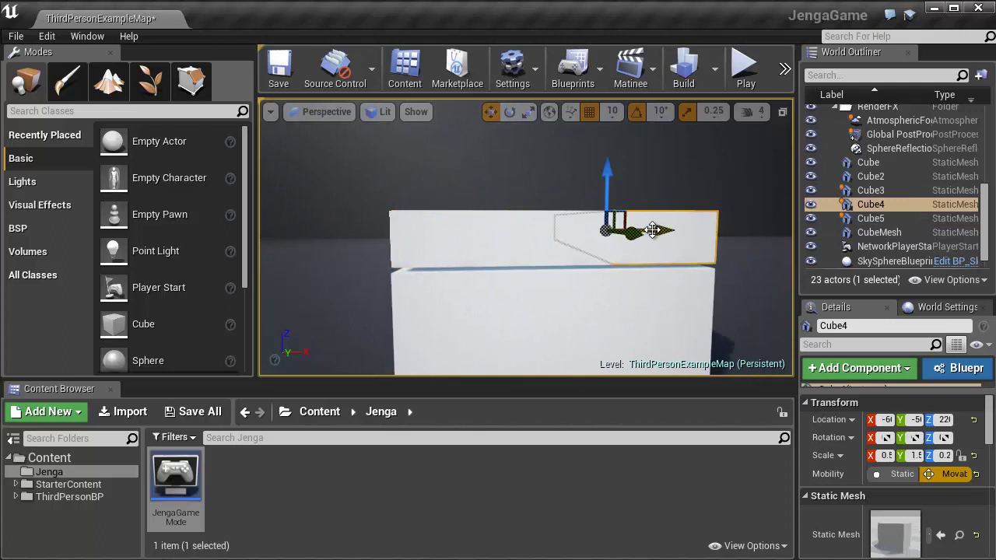
{"action": "key", "text": "ctrl+z"}
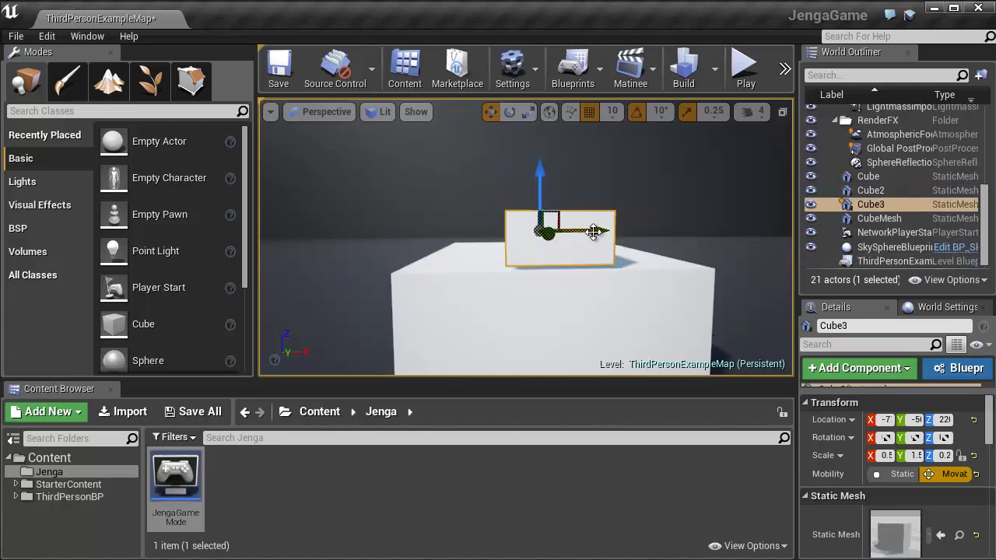
Narrow the single block slightly along X with scale snapping turned off
{"action": "key", "text": "e"}
{"action": "key", "text": "r"}
{"action": "left_click_drag", "start_coordinate": [592, 227], "coordinate": [582, 235]}
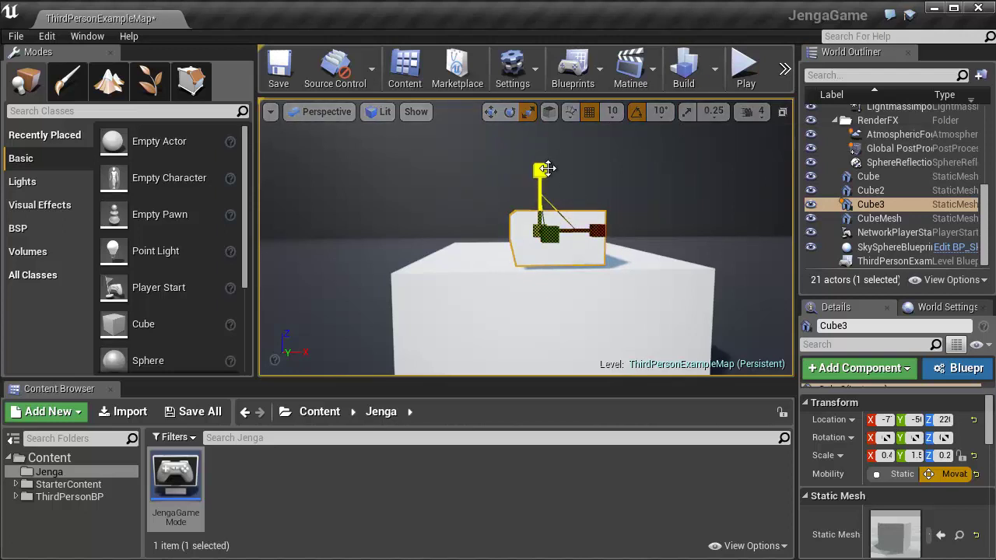
Duplicate the narrowed block along X on both sides, leaving wide gaps between the three blocks
{"action": "key", "text": "r"}
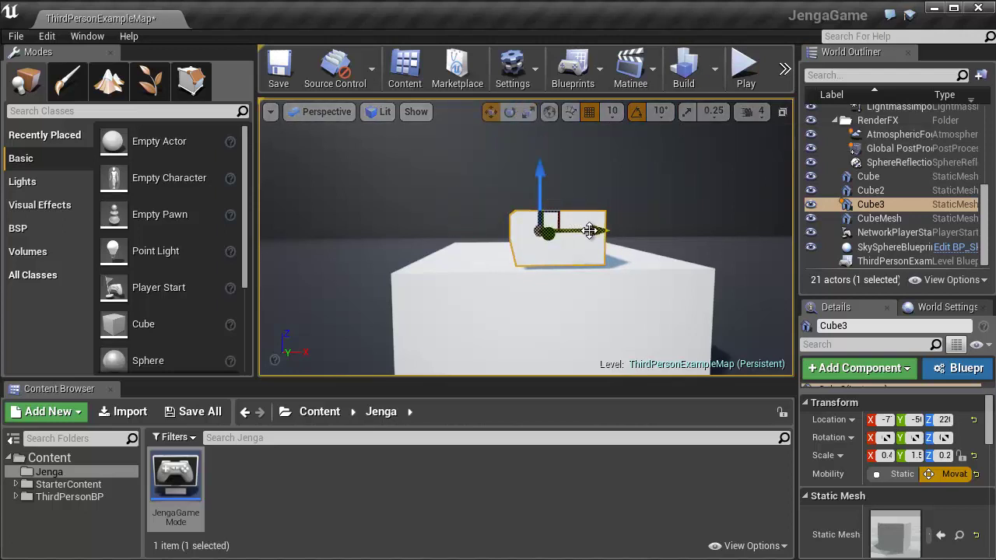
{"action": "left_click_drag", "start_coordinate": [590, 230], "coordinate": [521, 228], "text": "alt"}
{"action": "left_click", "coordinate": [580, 235]}
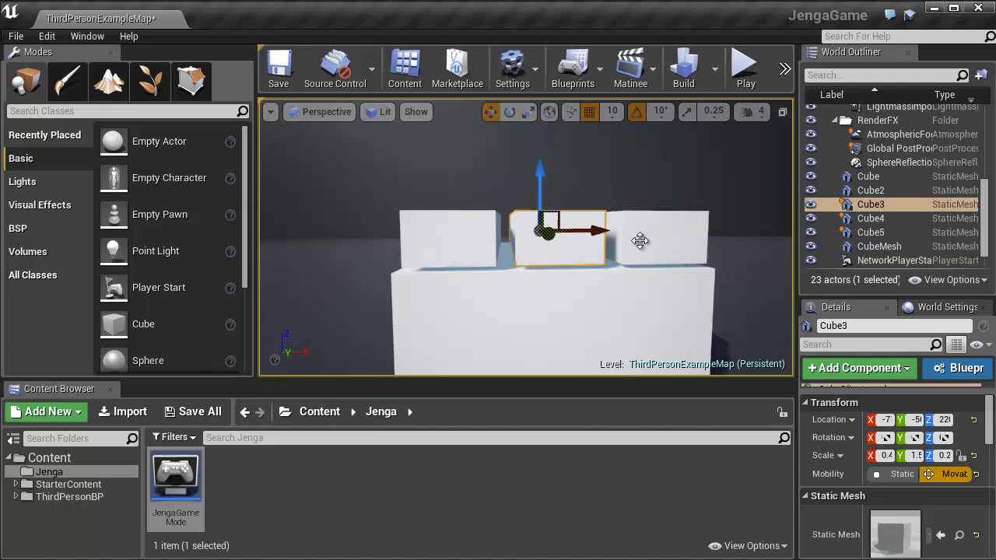
{"action": "left_click", "coordinate": [641, 242], "text": "ctrl"}
{"action": "left_click", "coordinate": [486, 243]}
Delete the two outer block copies on the base cube, keeping only the middle block
{"action": "mouse_move", "coordinate": [623, 240]}
{"action": "right_mouse_down"}
{"action": "mouse_move", "coordinate": [583, 239]}
{"action": "mouse_move", "coordinate": [606, 245]}
{"action": "right_mouse_up"}
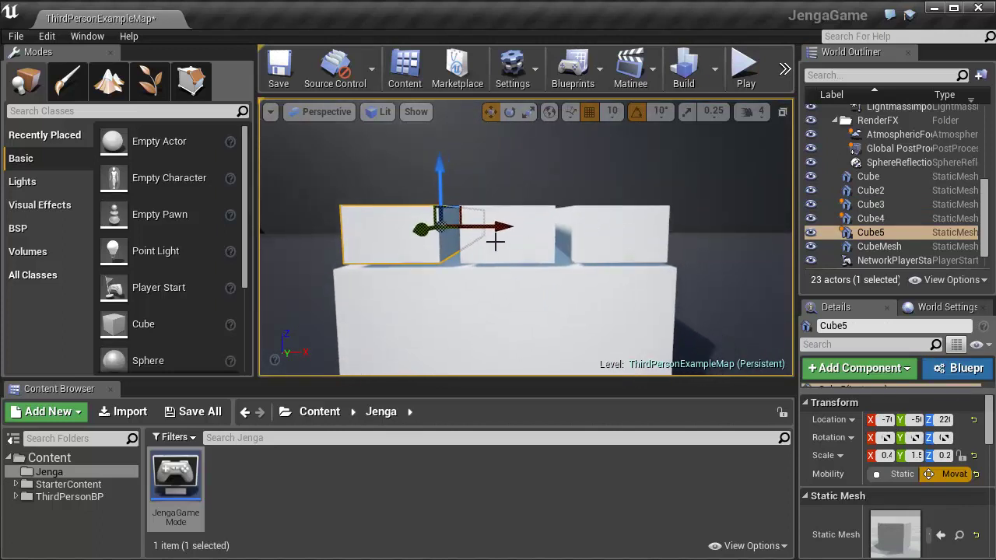
{"action": "left_click", "coordinate": [619, 224]}
{"action": "key", "text": "Delete"}
{"action": "left_click", "coordinate": [455, 239]}
{"action": "key", "text": "Delete"}
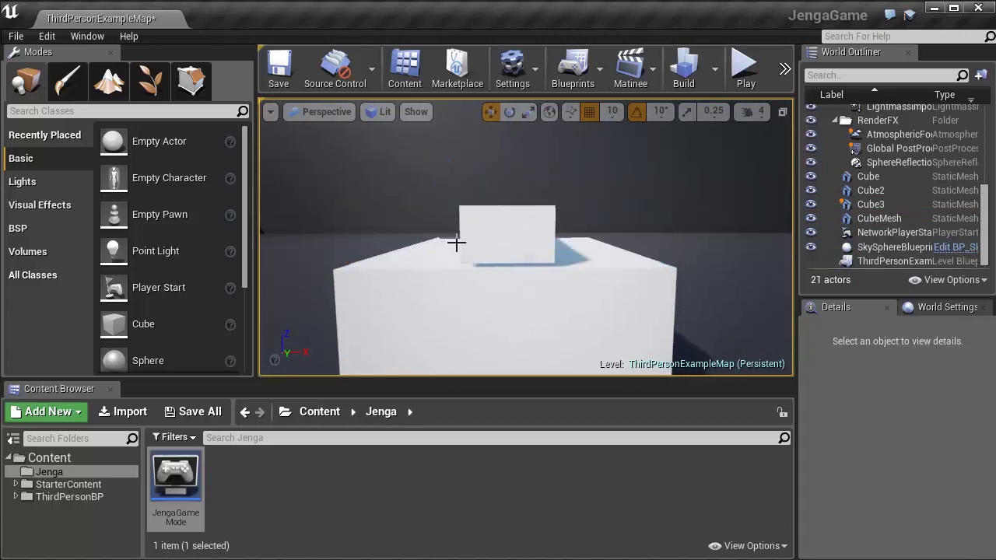
Duplicate the middle block along X to both sides, leaving only narrow gaps across the base cube
{"action": "left_click", "coordinate": [538, 245]}
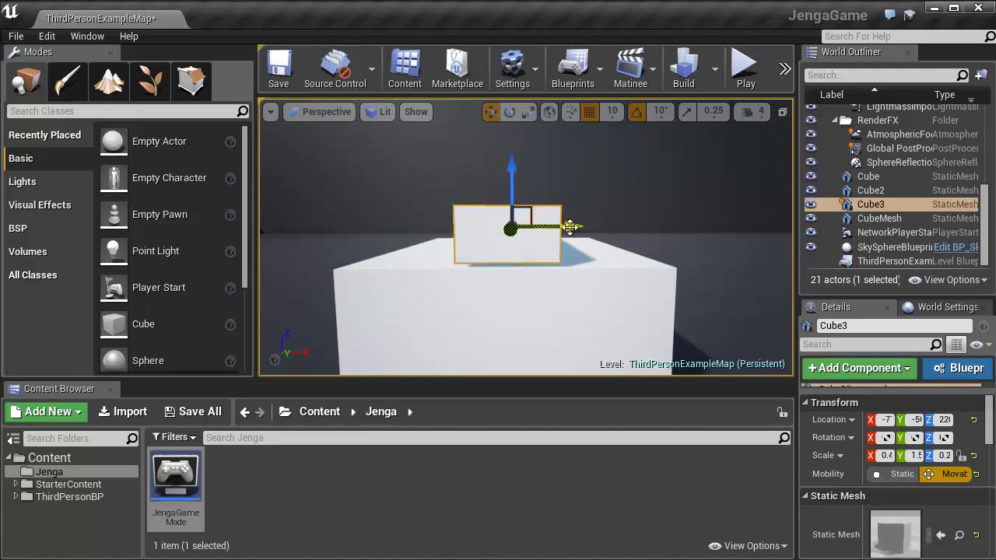
{"action": "left_click_drag", "start_coordinate": [581, 227], "coordinate": [500, 419], "text": "alt"}
{"action": "key", "text": "s"}
{"action": "right_click_drag", "start_coordinate": [499, 419], "coordinate": [454, 418]}
Select all three blocks in the row and duplicate them upward along Z as a second layer
{"action": "left_click", "coordinate": [566, 261]}
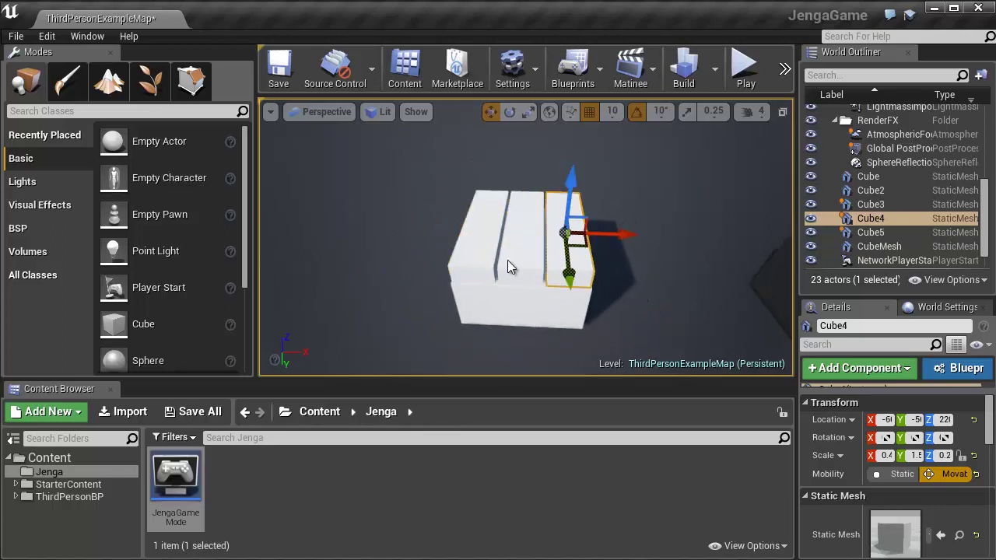
{"action": "left_click", "coordinate": [507, 266], "text": "ctrl"}
{"action": "left_click", "coordinate": [463, 233], "text": "ctrl"}
{"action": "left_click", "coordinate": [578, 257]}
{"action": "left_click", "coordinate": [485, 260], "text": "ctrl"}
{"action": "left_click", "coordinate": [511, 251], "text": "ctrl"}
{"action": "left_click_drag", "start_coordinate": [527, 187], "coordinate": [524, 161], "text": "alt"}
Rotate the upper layer of three blocks by -90 degrees about Z so it lies crosswise on the lower layer
{"action": "right_click_drag", "start_coordinate": [537, 236], "coordinate": [557, 227]}
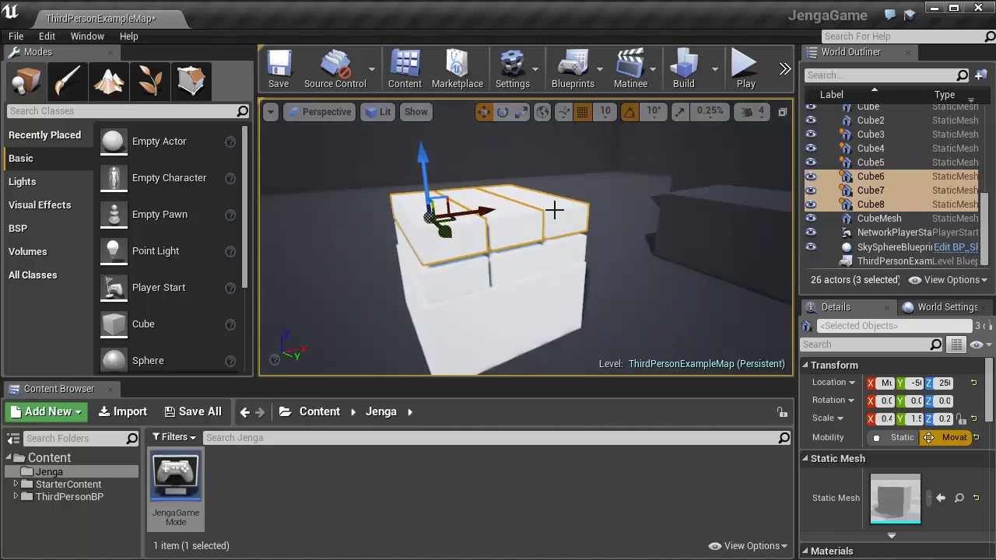
{"action": "left_click", "coordinate": [553, 210]}
{"action": "left_click", "coordinate": [459, 231], "text": "ctrl"}
{"action": "left_click", "coordinate": [506, 232], "text": "ctrl"}
{"action": "key", "text": "e"}
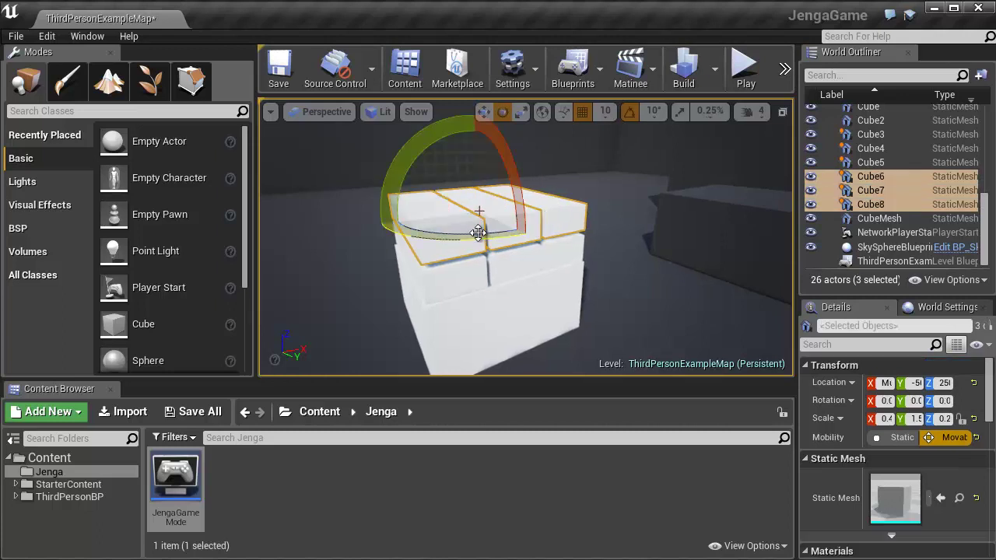
{"action": "left_click_drag", "start_coordinate": [508, 242], "coordinate": [715, 197]}
{"action": "right_click_drag", "start_coordinate": [716, 196], "coordinate": [432, 257]}
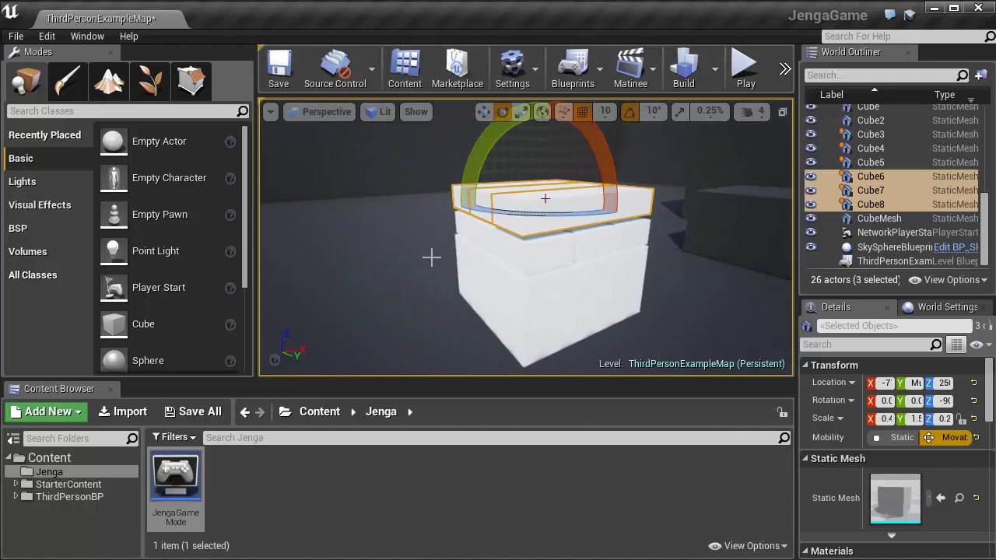
Select all six blocks of both layers and duplicate them along Y, lowering the copies onto the flat slab beside the base cube
{"action": "left_click", "coordinate": [625, 234]}
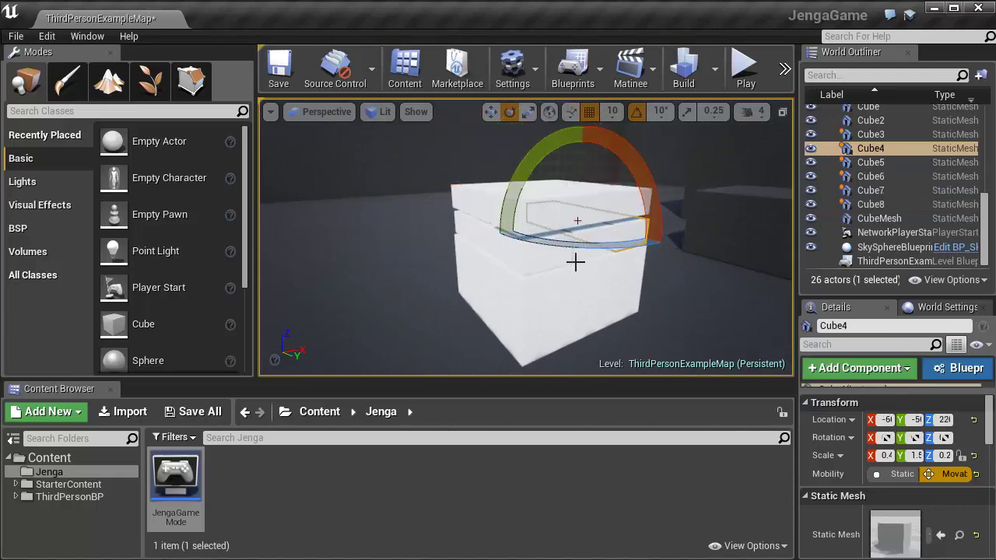
{"action": "left_click_drag", "start_coordinate": [576, 262], "coordinate": [774, 288], "text": "alt"}
{"action": "left_click", "coordinate": [554, 248]}
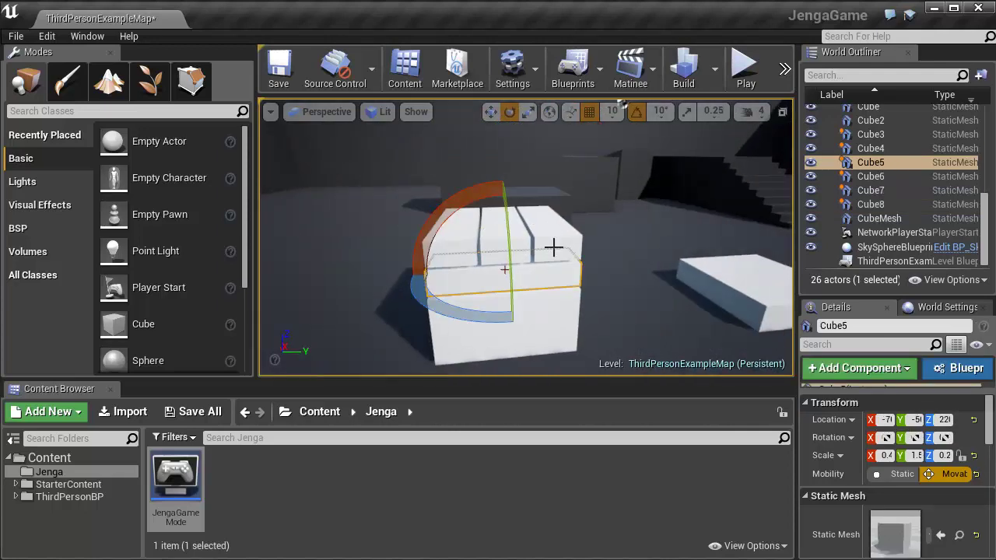
{"action": "right_click_drag", "start_coordinate": [553, 247], "coordinate": [594, 269]}
{"action": "left_click", "coordinate": [519, 275], "text": "ctrl"}
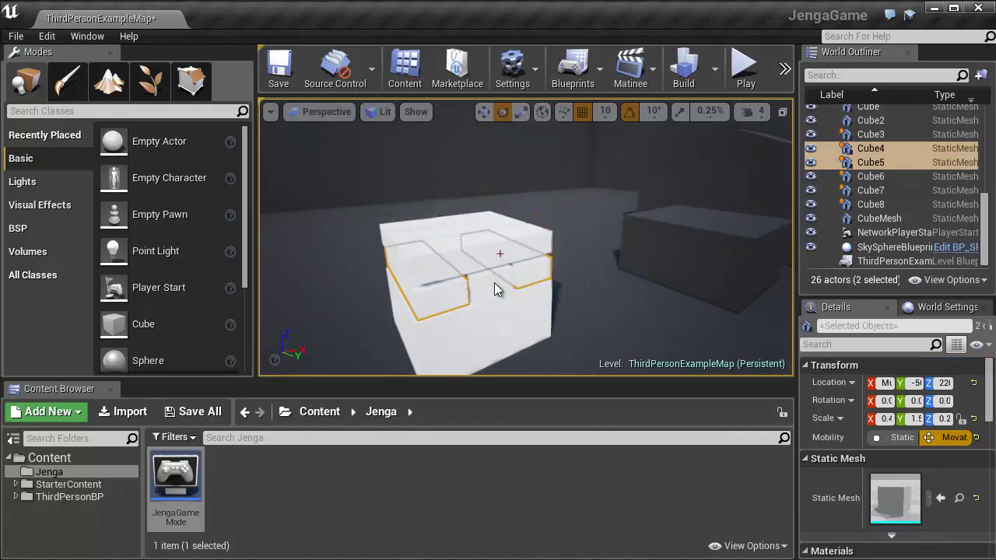
{"action": "left_click", "coordinate": [498, 290], "text": "ctrl"}
{"action": "key", "text": "r"}
{"action": "left_click", "coordinate": [535, 248], "text": "ctrl"}
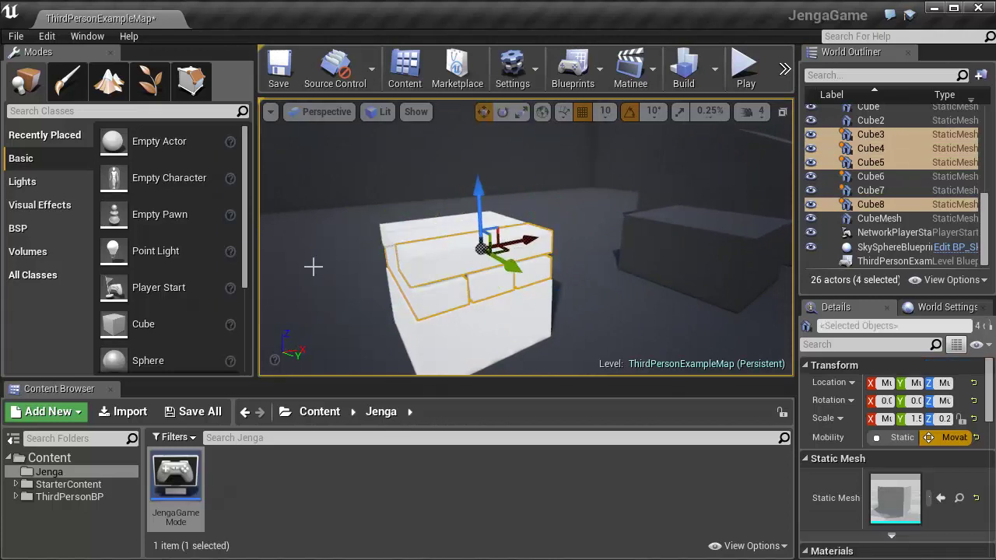
{"action": "left_click_drag", "start_coordinate": [312, 267], "coordinate": [344, 267], "text": "alt"}
{"action": "left_click", "coordinate": [484, 261], "text": "ctrl"}
{"action": "left_click", "coordinate": [420, 263], "text": "ctrl"}
{"action": "left_click_drag", "start_coordinate": [481, 291], "coordinate": [377, 246], "text": "alt"}
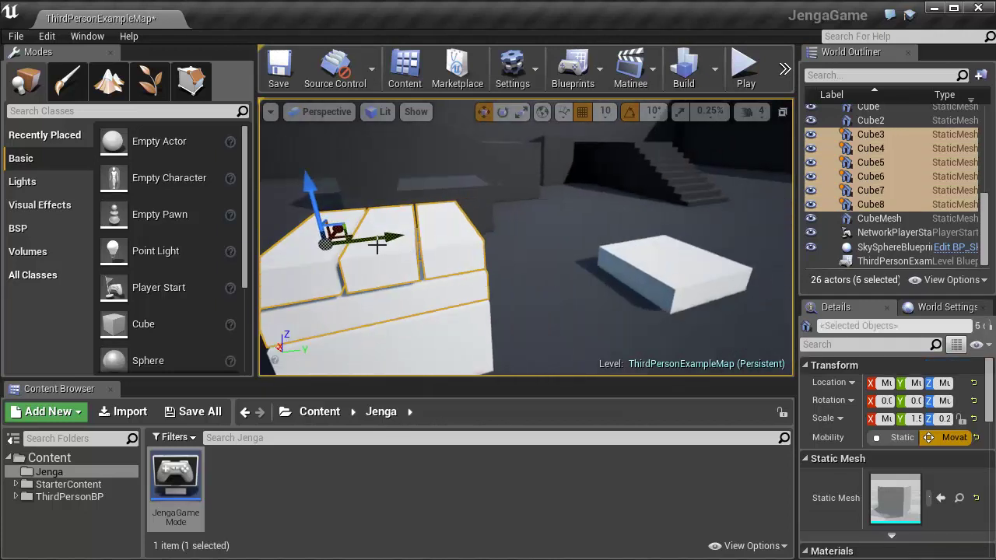
{"action": "left_click_drag", "start_coordinate": [461, 234], "coordinate": [721, 211], "text": "alt"}
{"action": "left_click_drag", "start_coordinate": [715, 138], "coordinate": [713, 162]}
{"action": "left_click_drag", "start_coordinate": [607, 212], "coordinate": [526, 214], "text": "alt"}
Delete the upper layer of three blocks on the base cube
{"action": "left_click", "coordinate": [527, 214]}
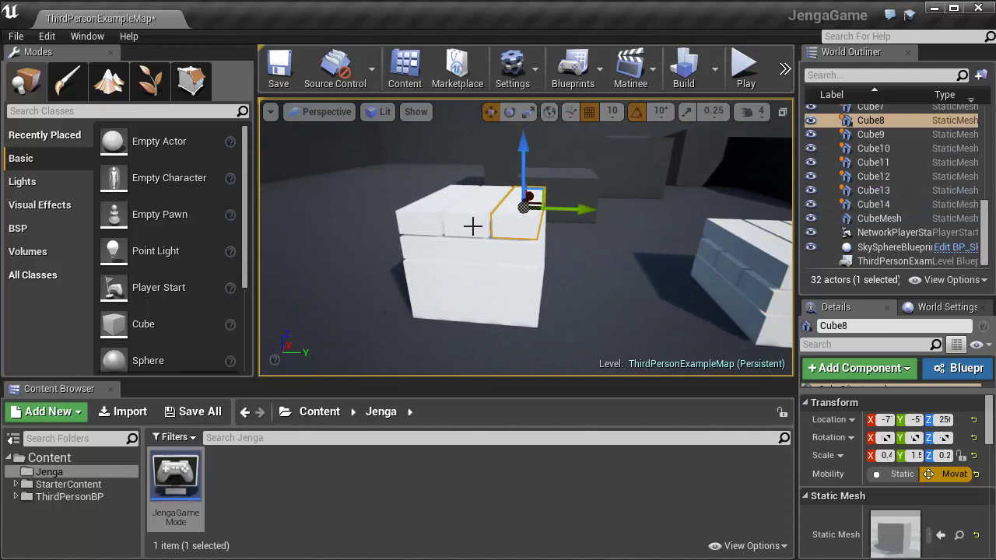
{"action": "key", "text": "Delete"}
{"action": "left_click", "coordinate": [439, 219]}
{"action": "key", "text": "Delete"}
Select the three remaining blocks on the base cube and rotate them a quarter turn about Z
{"action": "left_click_drag", "start_coordinate": [439, 219], "coordinate": [620, 272], "text": "alt"}
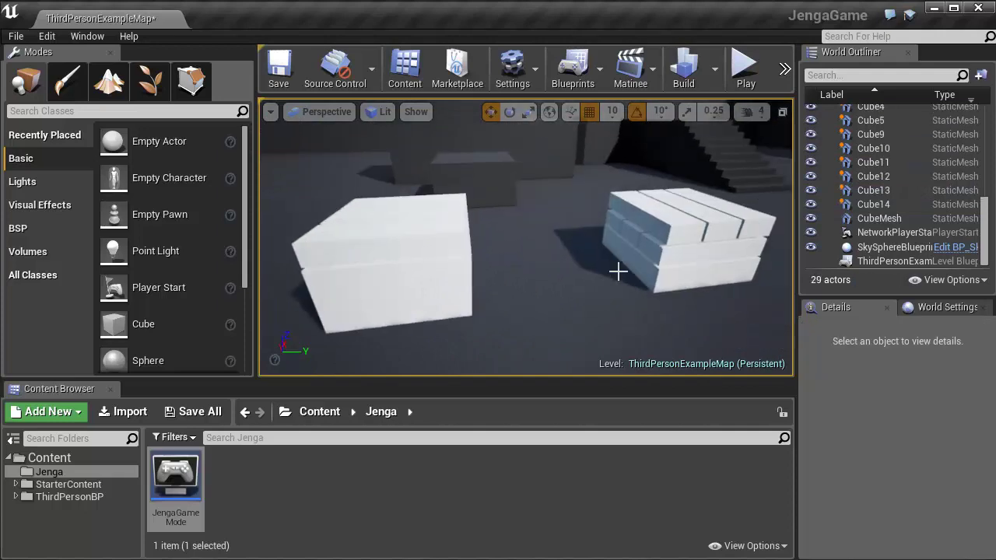
{"action": "left_click", "coordinate": [442, 238]}
{"action": "left_click_drag", "start_coordinate": [442, 238], "coordinate": [565, 210], "text": "alt"}
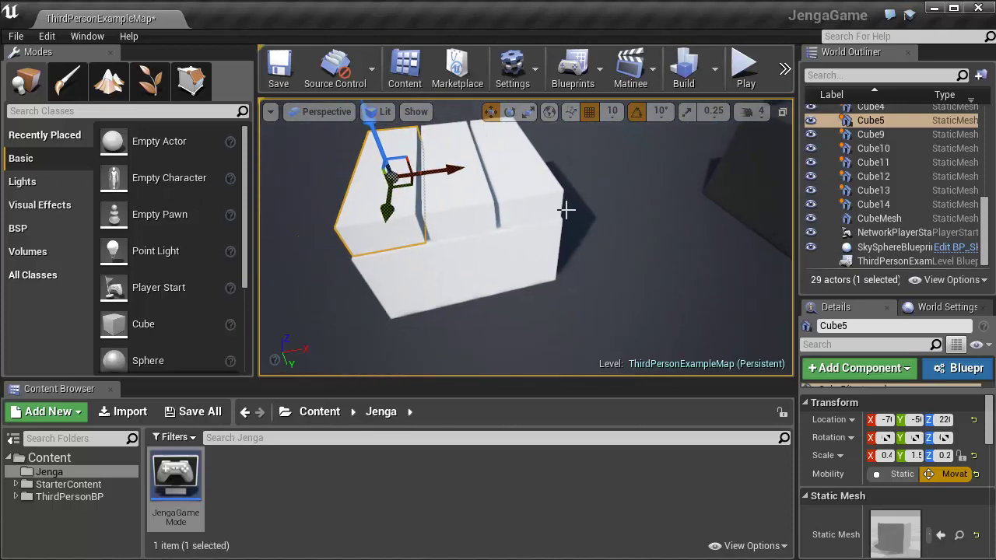
{"action": "left_click", "coordinate": [527, 192], "text": "ctrl"}
{"action": "left_click", "coordinate": [474, 200], "text": "ctrl"}
{"action": "key", "text": "e"}
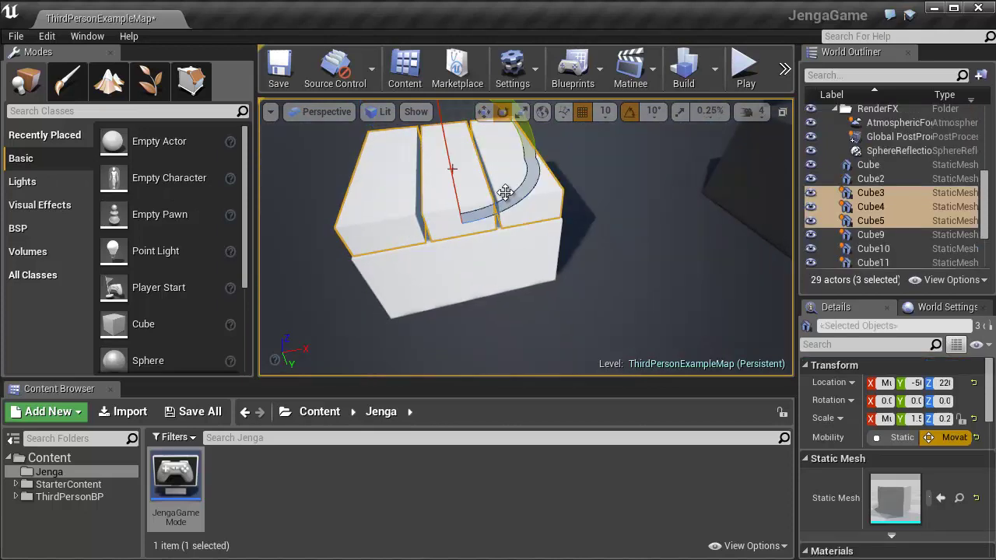
{"action": "left_click_drag", "start_coordinate": [476, 200], "coordinate": [200, 234]}
{"action": "left_click", "coordinate": [501, 255]}
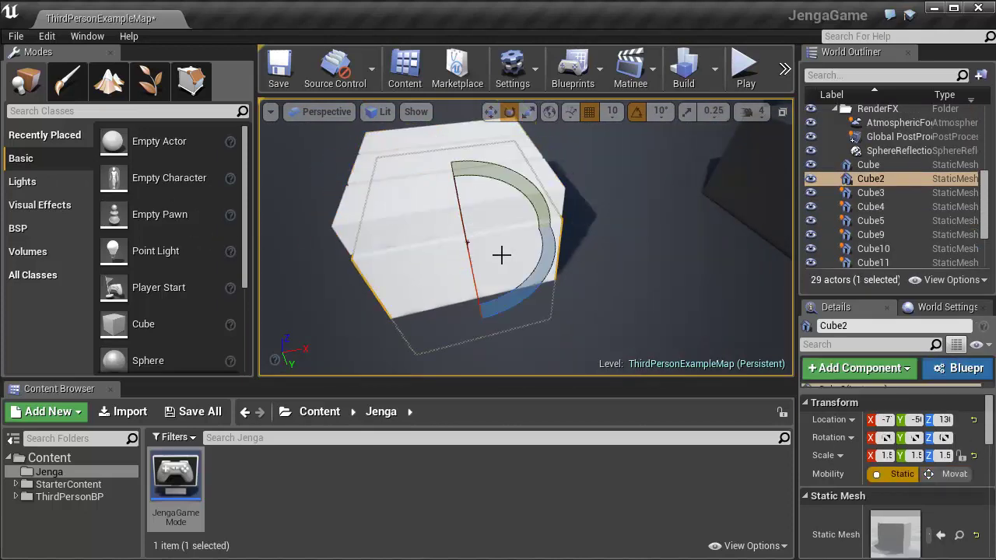
Select the three blocks together with the base cube and raise them slightly along Z
{"action": "left_click", "coordinate": [387, 182]}
{"action": "left_click_drag", "start_coordinate": [394, 198], "coordinate": [384, 198], "text": "alt"}
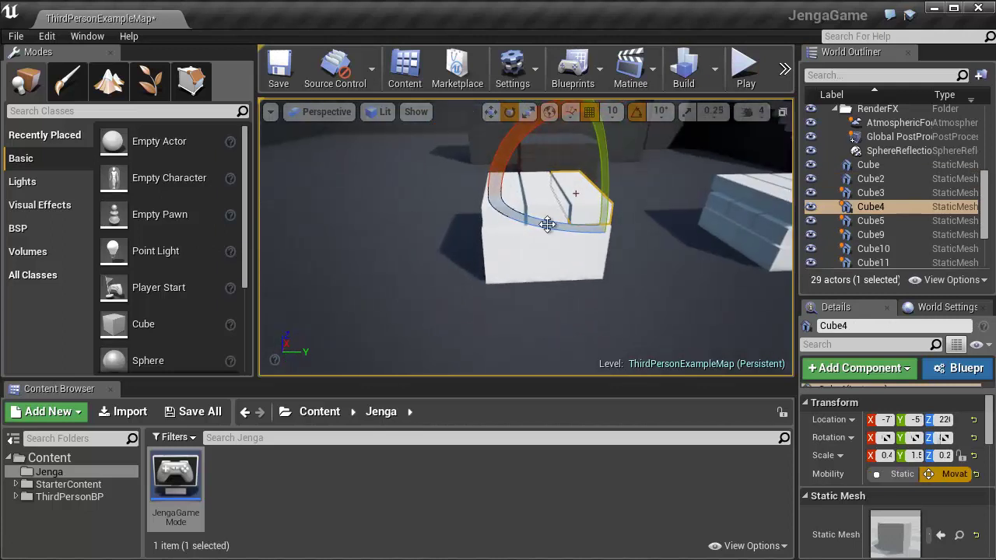
{"action": "left_click", "coordinate": [489, 223]}
{"action": "key", "text": "w"}
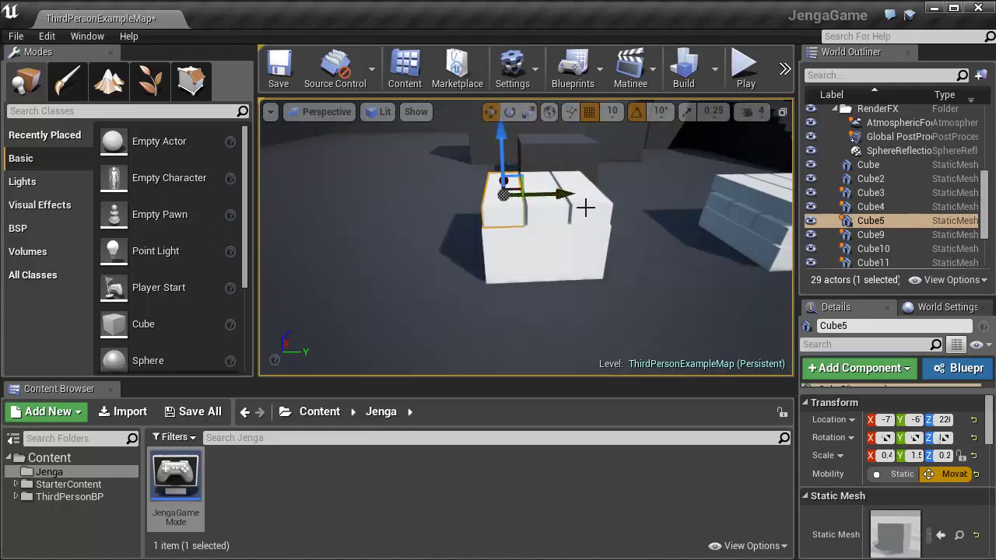
{"action": "left_click", "coordinate": [585, 208], "text": "ctrl"}
{"action": "left_click", "coordinate": [545, 198], "text": "ctrl"}
{"action": "left_click", "coordinate": [547, 242], "text": "ctrl"}
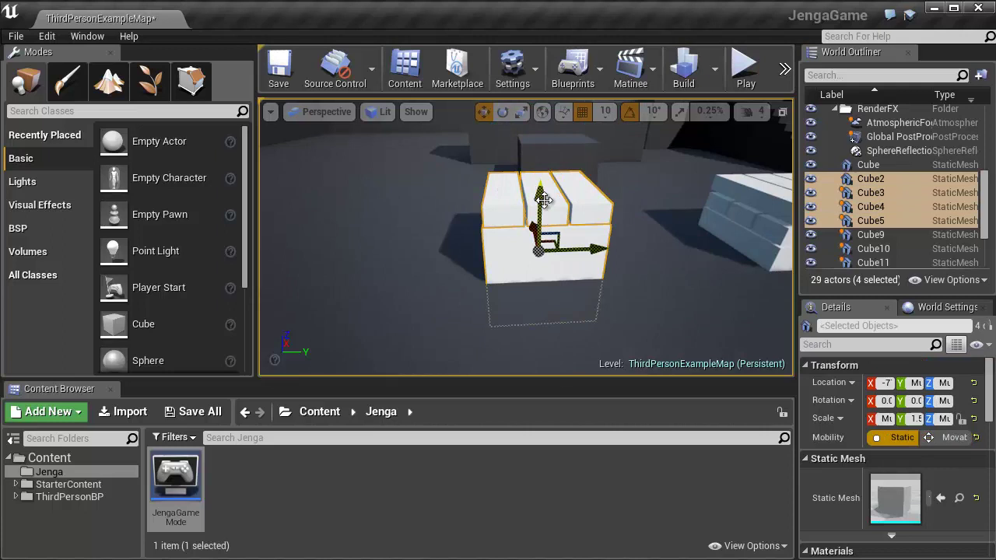
{"action": "left_click_drag", "start_coordinate": [544, 200], "coordinate": [544, 182]}
Play the level to check the hand's height against the blocks, stop it, and raise the blocks and base cube further
{"action": "left_click", "coordinate": [745, 70]}
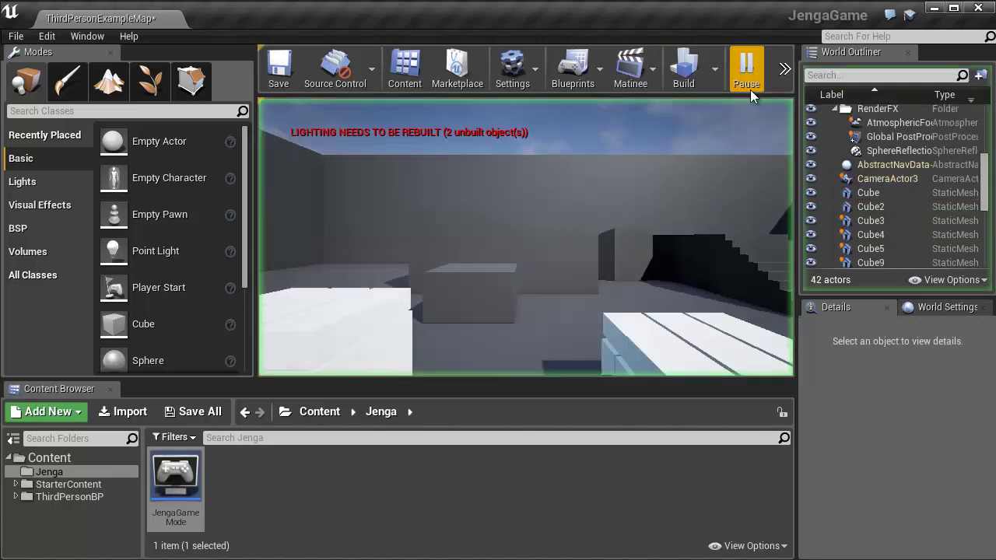
{"action": "left_click", "coordinate": [570, 305]}
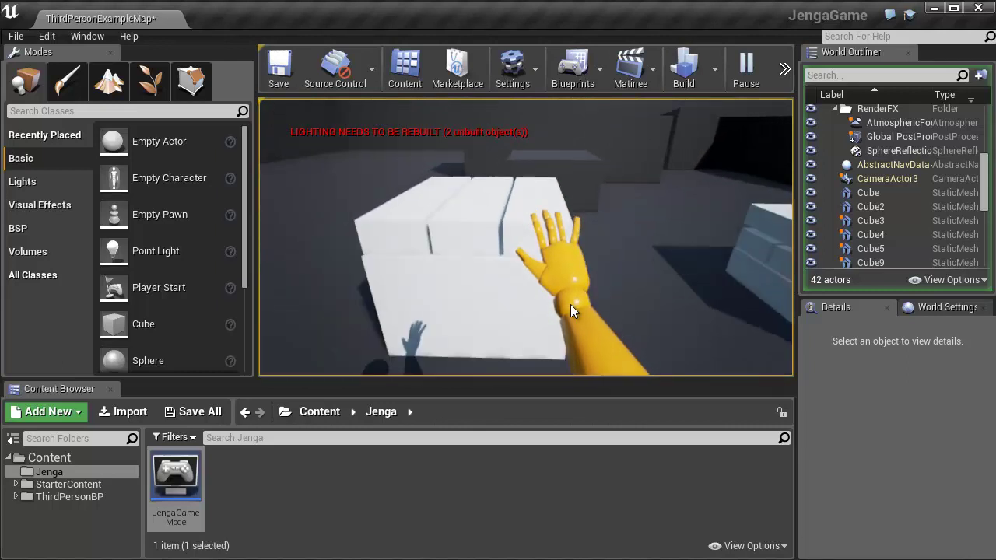
{"action": "key", "text": "Escape"}
{"action": "left_click_drag", "start_coordinate": [483, 248], "coordinate": [484, 219]}
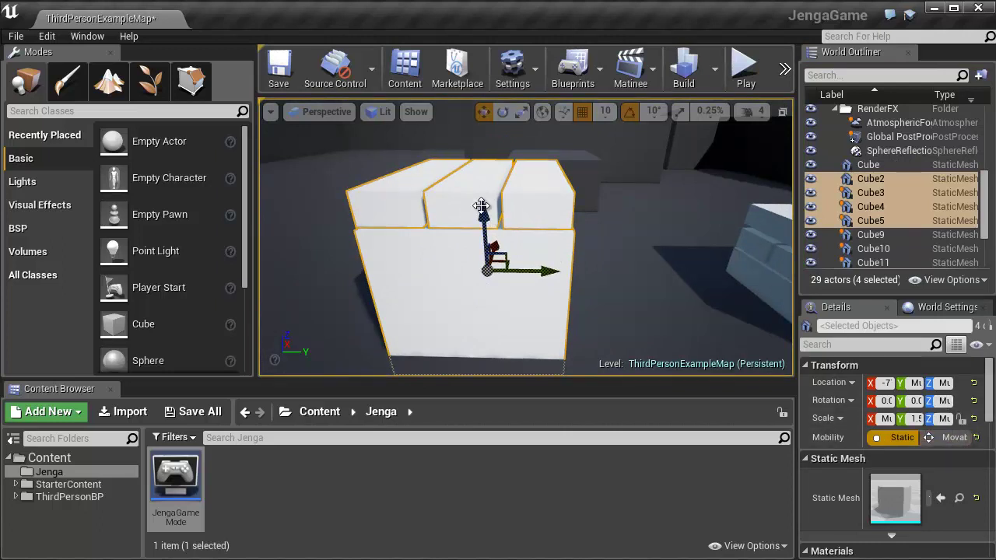
Select only the three blocks on the base cube and enable Simulate Physics for them
{"action": "left_click", "coordinate": [481, 206]}
{"action": "left_click", "coordinate": [393, 198], "text": "ctrl"}
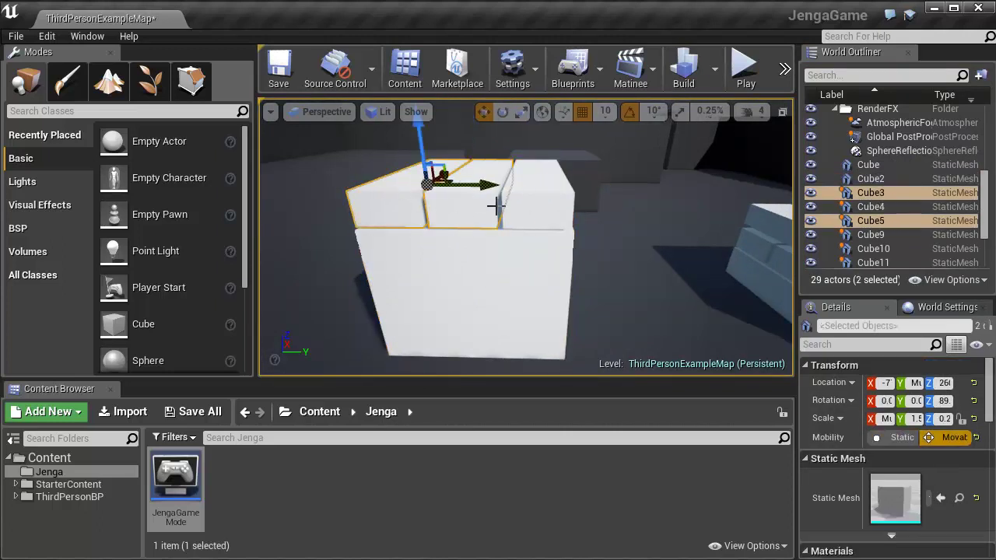
{"action": "left_click", "coordinate": [533, 204], "text": "ctrl"}
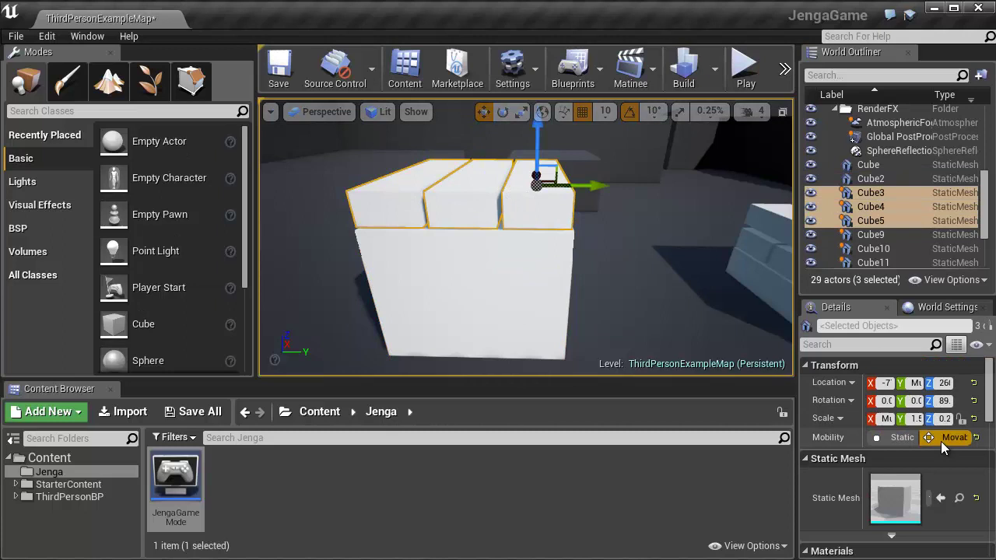
{"action": "left_click", "coordinate": [885, 344]}
{"action": "type", "text": "phys"}
{"action": "left_click", "coordinate": [873, 382]}
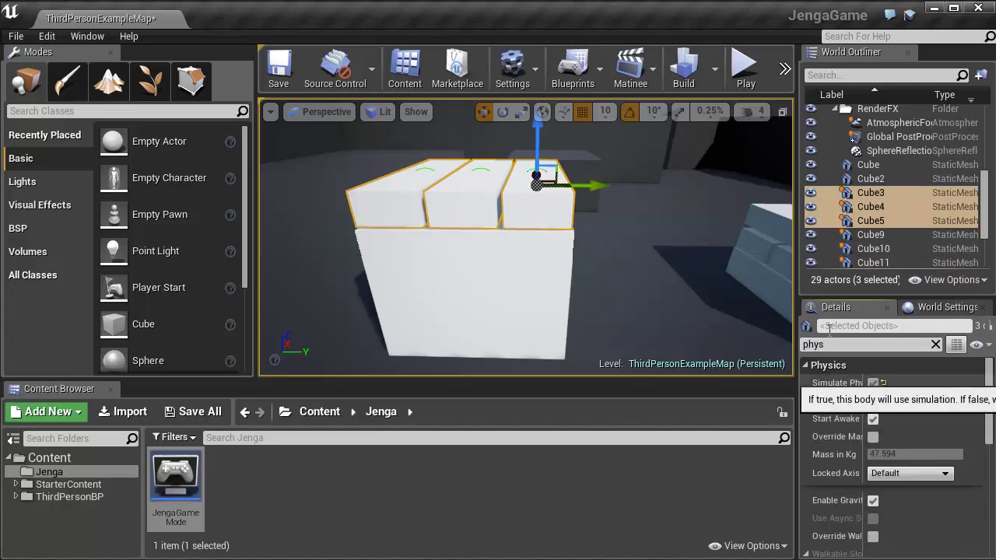
Play the level, test moving the physics-enabled blocks with the Leap Motion hand, and stop playing
{"action": "left_click", "coordinate": [745, 70]}
{"action": "left_click", "coordinate": [653, 165]}
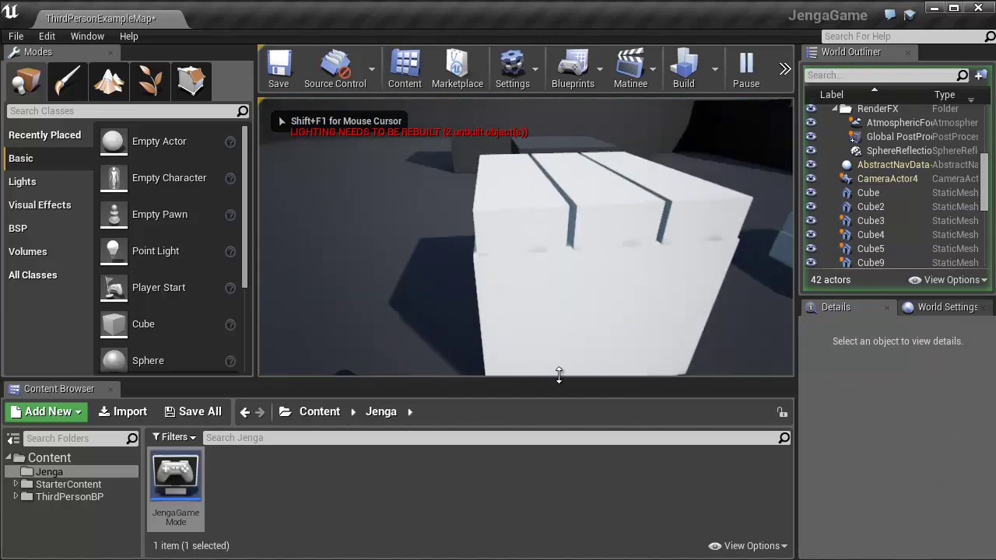
{"action": "key", "text": "w"}
{"action": "key", "text": "d"}
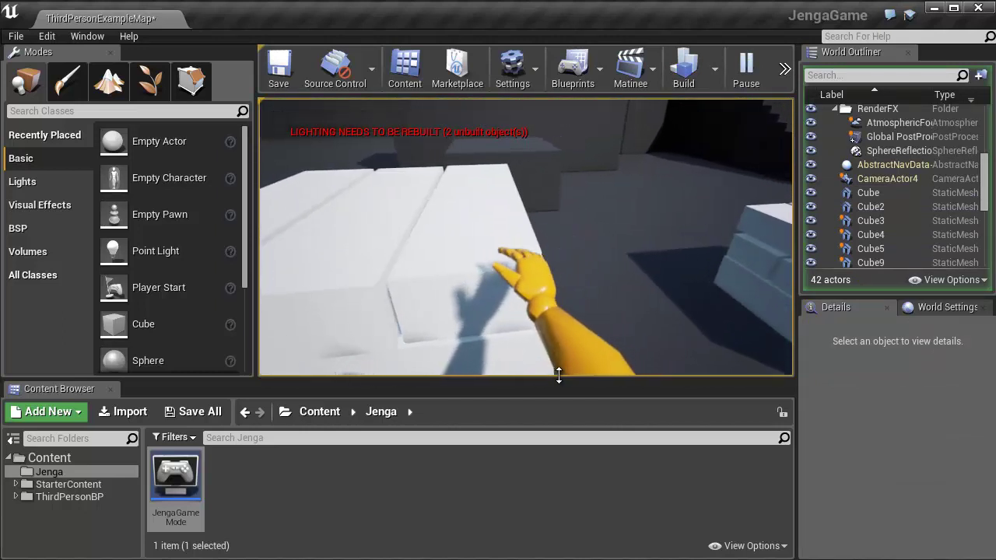
{"action": "key", "text": "a"}
{"action": "key", "text": "s"}
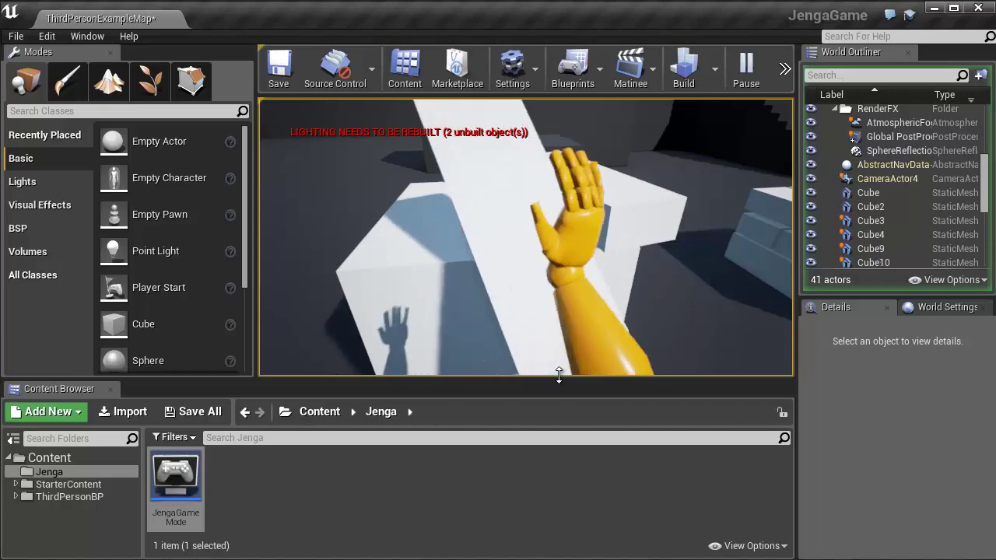
{"action": "key", "text": "Escape"}
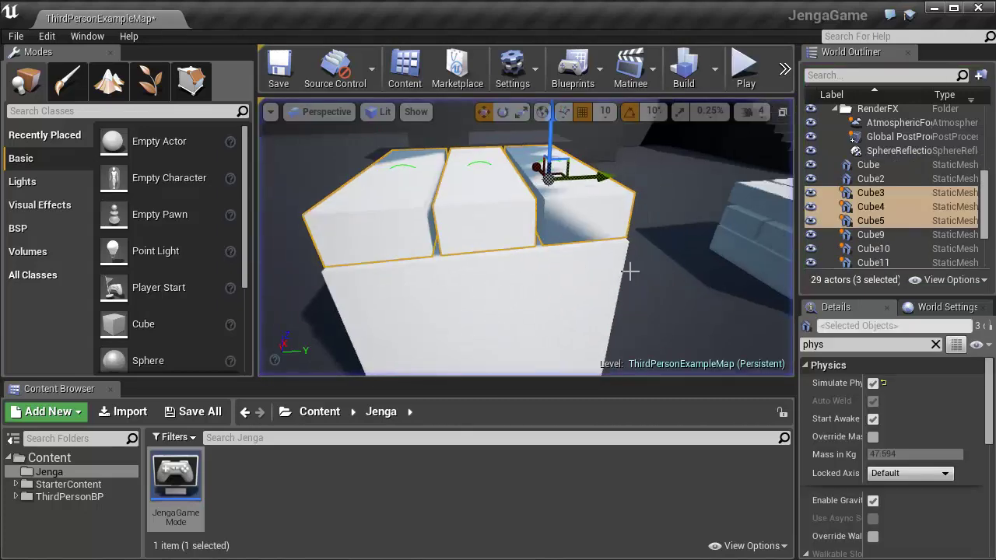
Select all six blocks of the two-layer stack on the flat slab and group them
{"action": "right_click_drag", "start_coordinate": [502, 273], "coordinate": [264, 266]}
{"action": "left_click", "coordinate": [514, 244]}
{"action": "left_click", "coordinate": [467, 259], "text": "ctrl"}
{"action": "left_click", "coordinate": [413, 266], "text": "ctrl"}
{"action": "left_click", "coordinate": [439, 227], "text": "ctrl"}
{"action": "right_click_drag", "start_coordinate": [467, 226], "coordinate": [516, 215]}
{"action": "left_click", "coordinate": [566, 225], "text": "ctrl"}
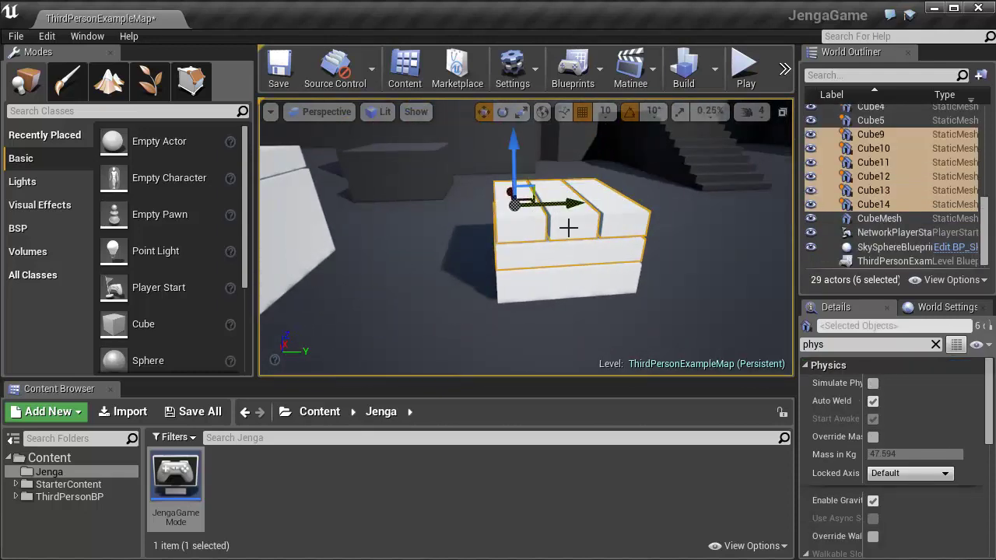
{"action": "right_click", "coordinate": [568, 227]}
{"action": "left_click", "coordinate": [608, 472]}
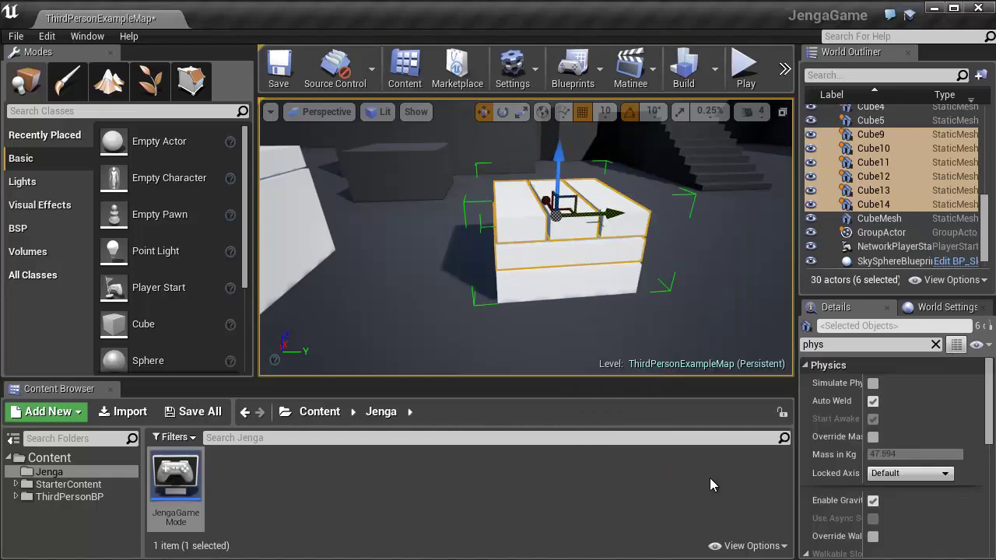
{"action": "right_click_drag", "start_coordinate": [561, 237], "coordinate": [572, 218]}
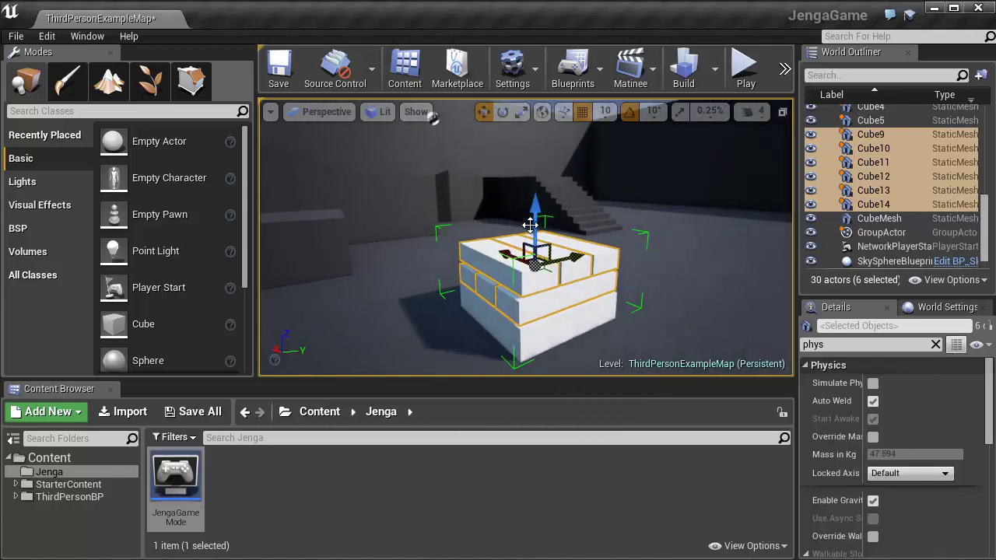
Duplicate the grouped two-layer stack upward three times to form an eight-layer tower, and play the level briefly to check it
{"action": "left_click_drag", "start_coordinate": [536, 210], "coordinate": [537, 107], "text": "alt"}
{"action": "right_click_drag", "start_coordinate": [546, 208], "coordinate": [546, 149]}
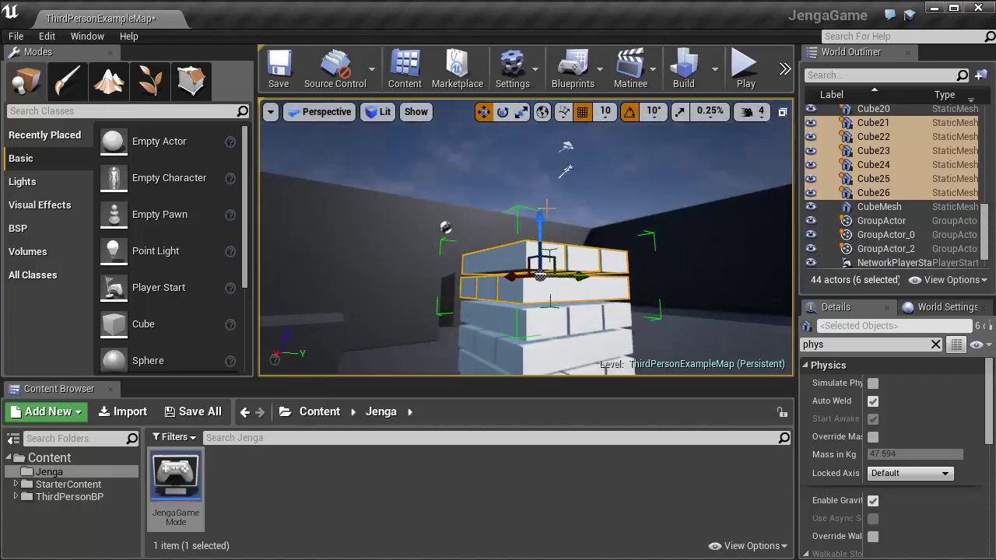
{"action": "left_click_drag", "start_coordinate": [541, 222], "coordinate": [541, 181], "text": "alt"}
{"action": "left_click", "coordinate": [745, 70]}
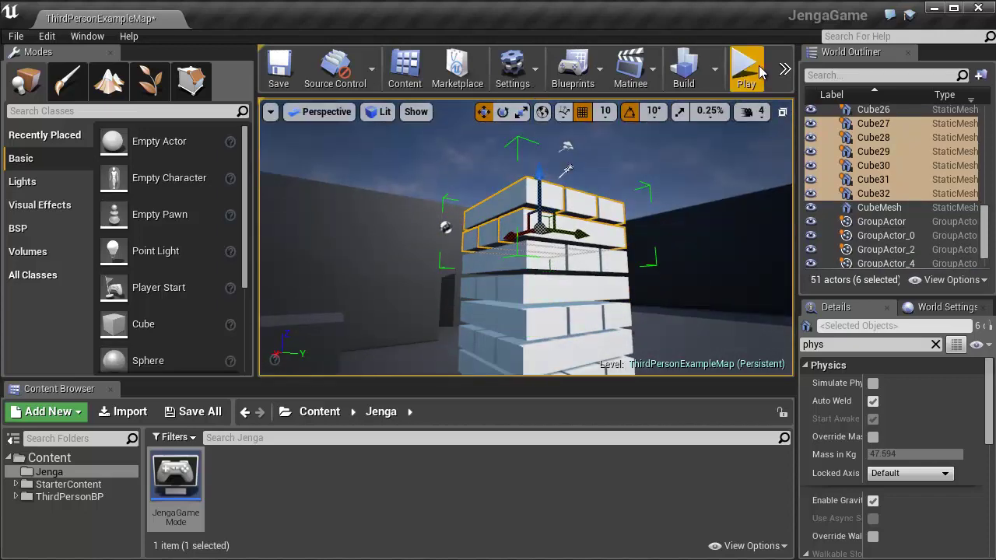
{"action": "key", "text": "Escape"}
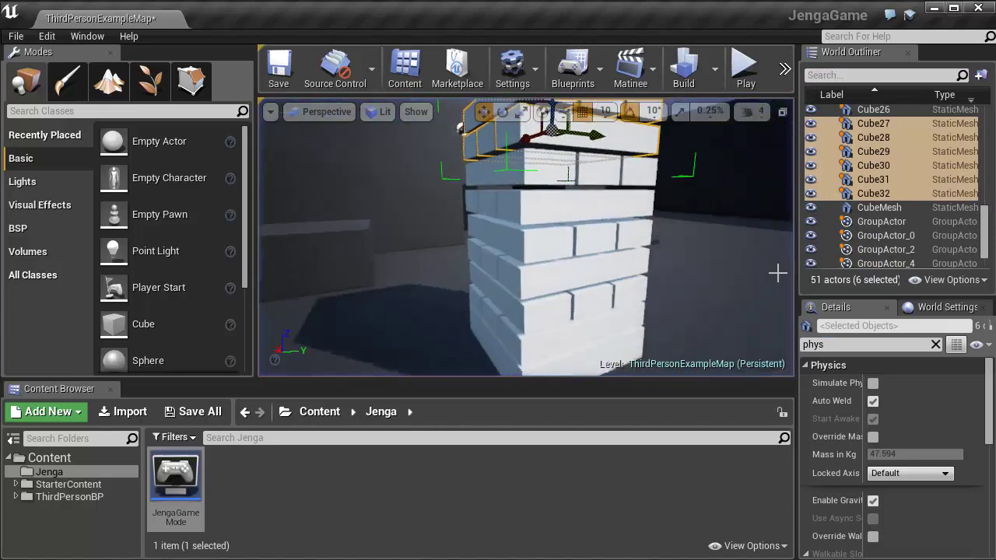
Select all four block groups of the tower and enable Simulate Physics for their 24 blocks
{"action": "left_click", "coordinate": [526, 262], "text": "ctrl"}
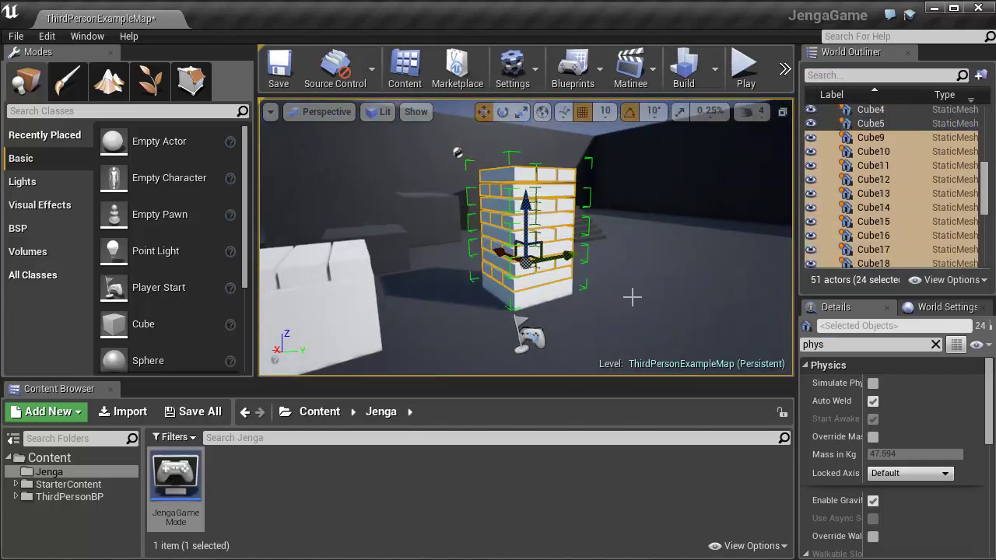
{"action": "left_click", "coordinate": [873, 382]}
Play the level, walk up to the tower, and test pushing its blocks out with the Leap Motion hand
{"action": "left_click", "coordinate": [744, 70]}
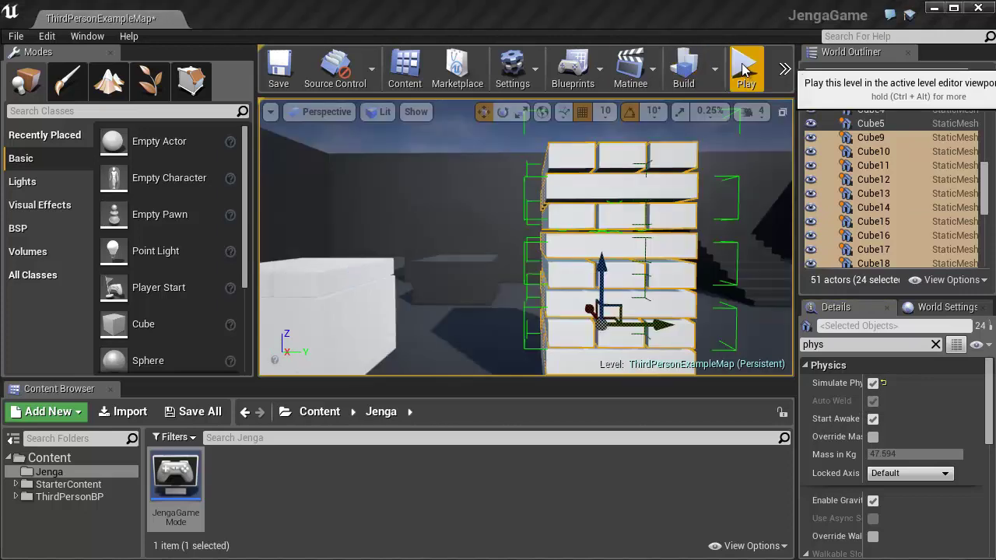
{"action": "left_click", "coordinate": [494, 301]}
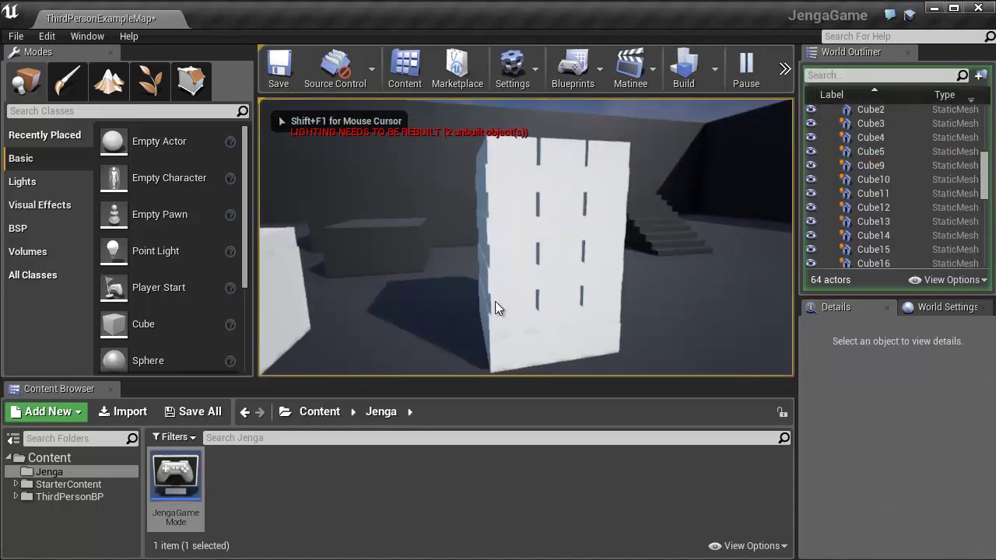
{"action": "key", "text": "w"}
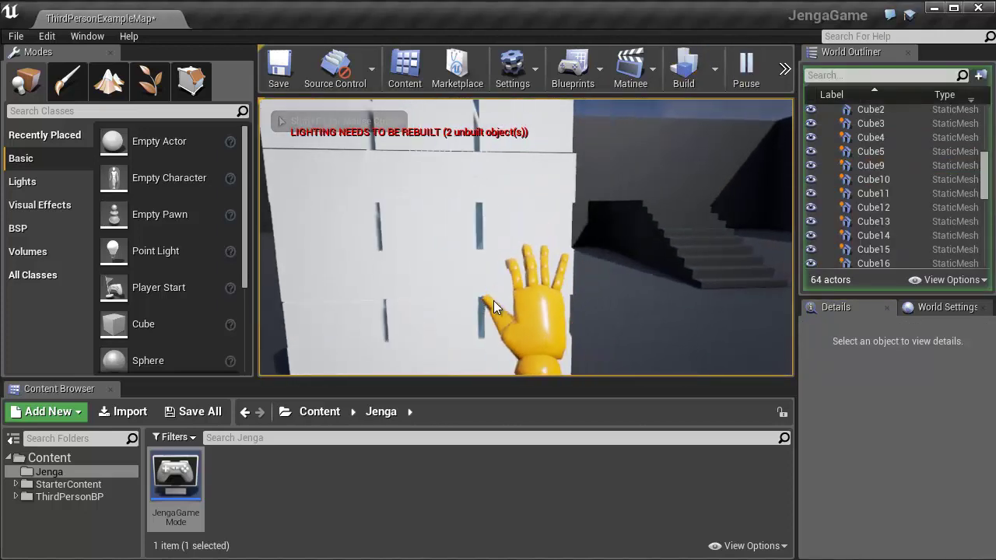
{"action": "key", "text": "w"}
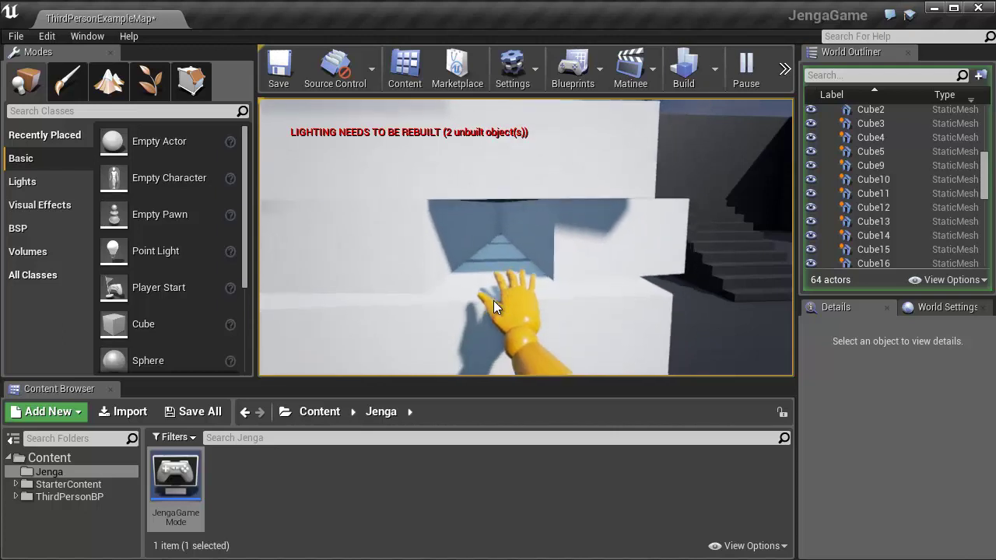
{"action": "key", "text": "s"}
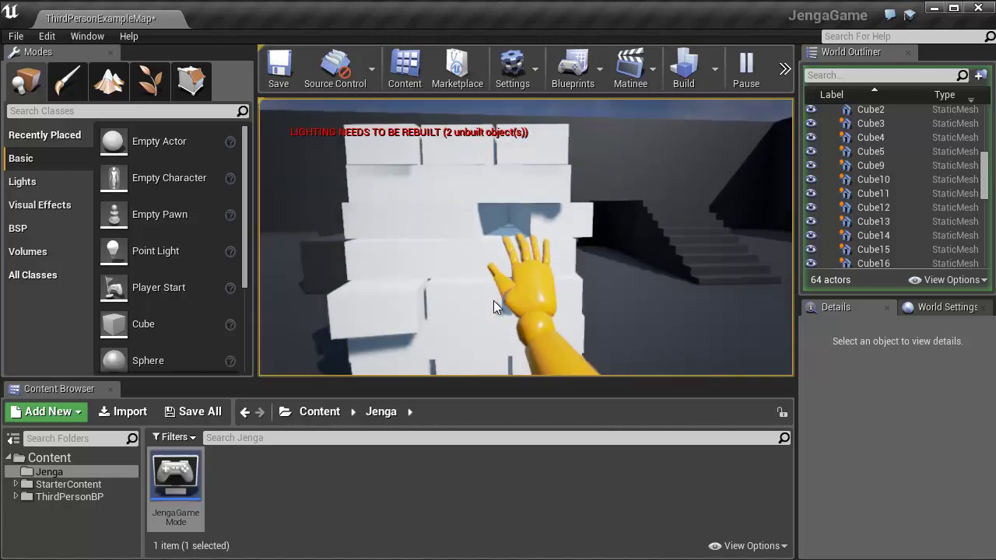